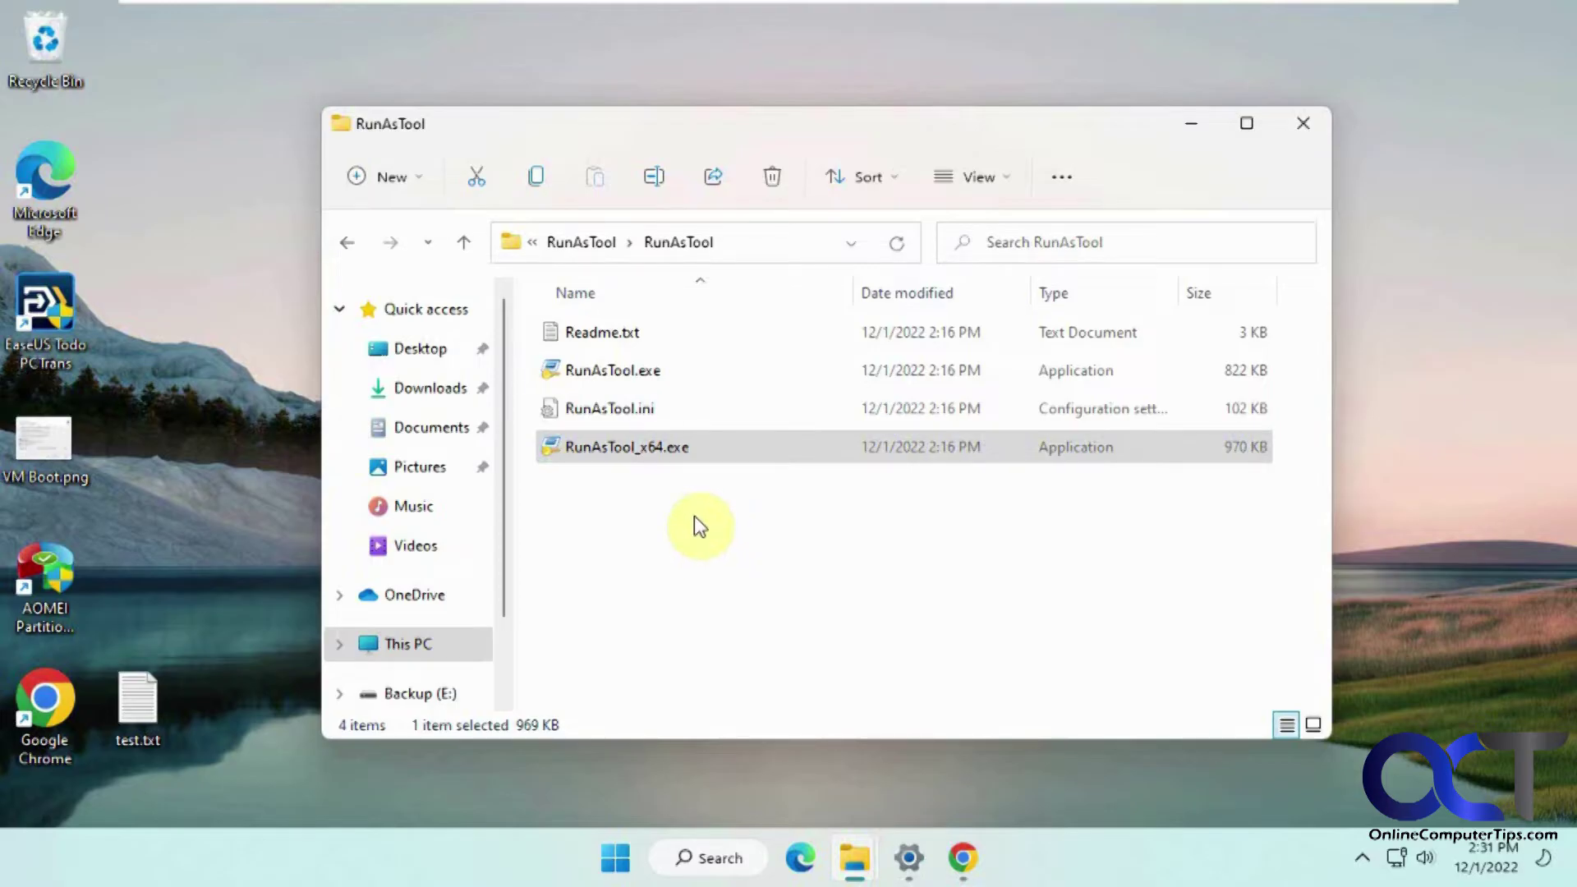
Launch RunAsTool_x64.exe, unlock it with the admin account's password, and approve the elevation prompt
double_click(649, 452)
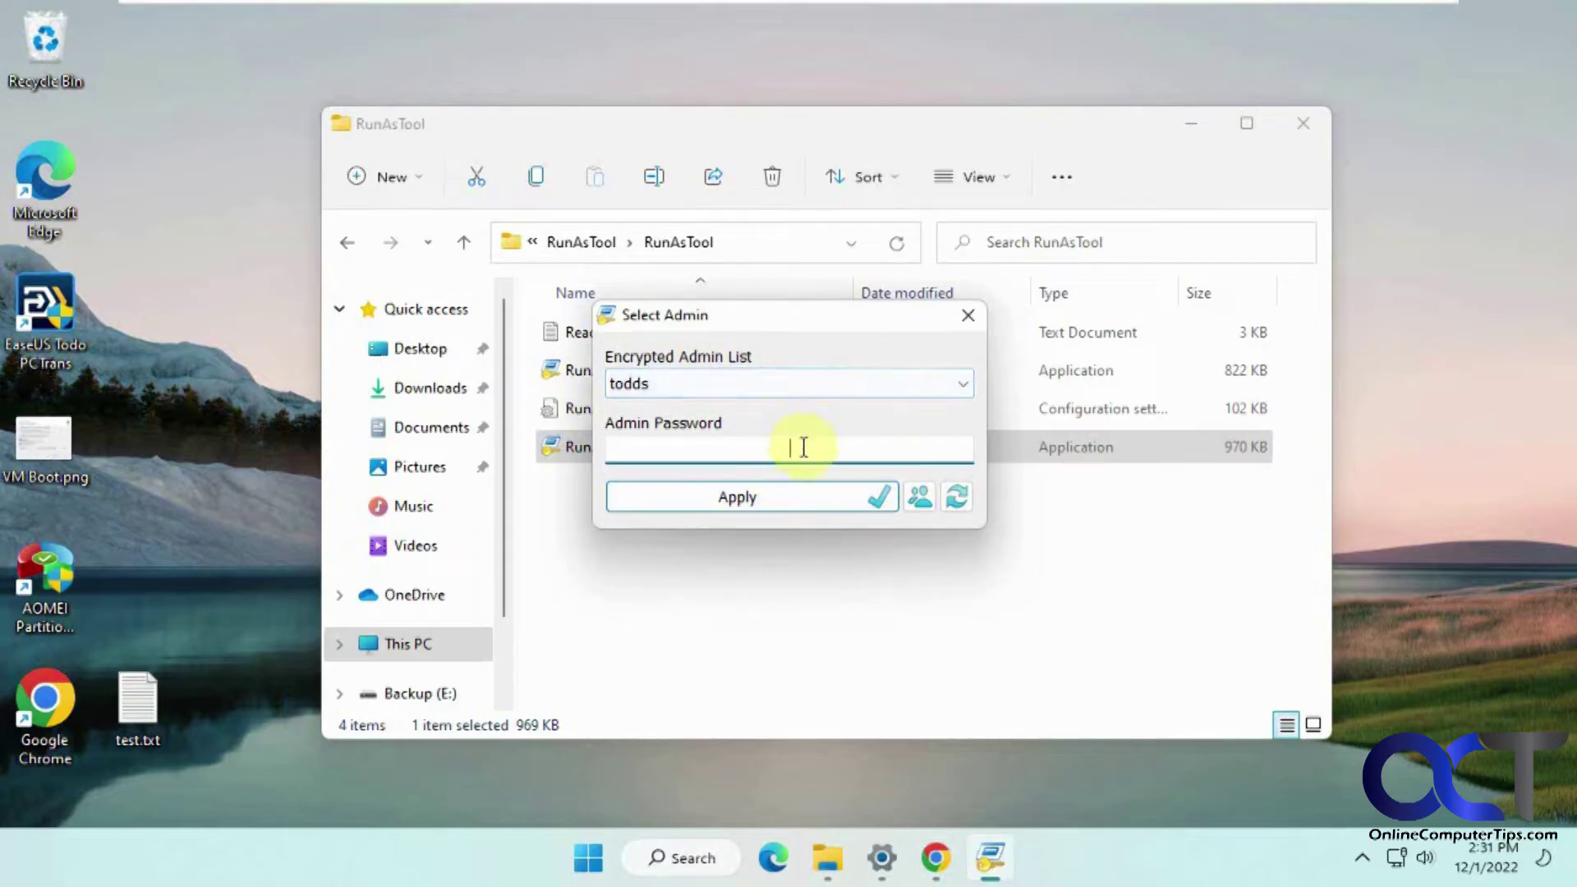
text(********)
click(879, 498)
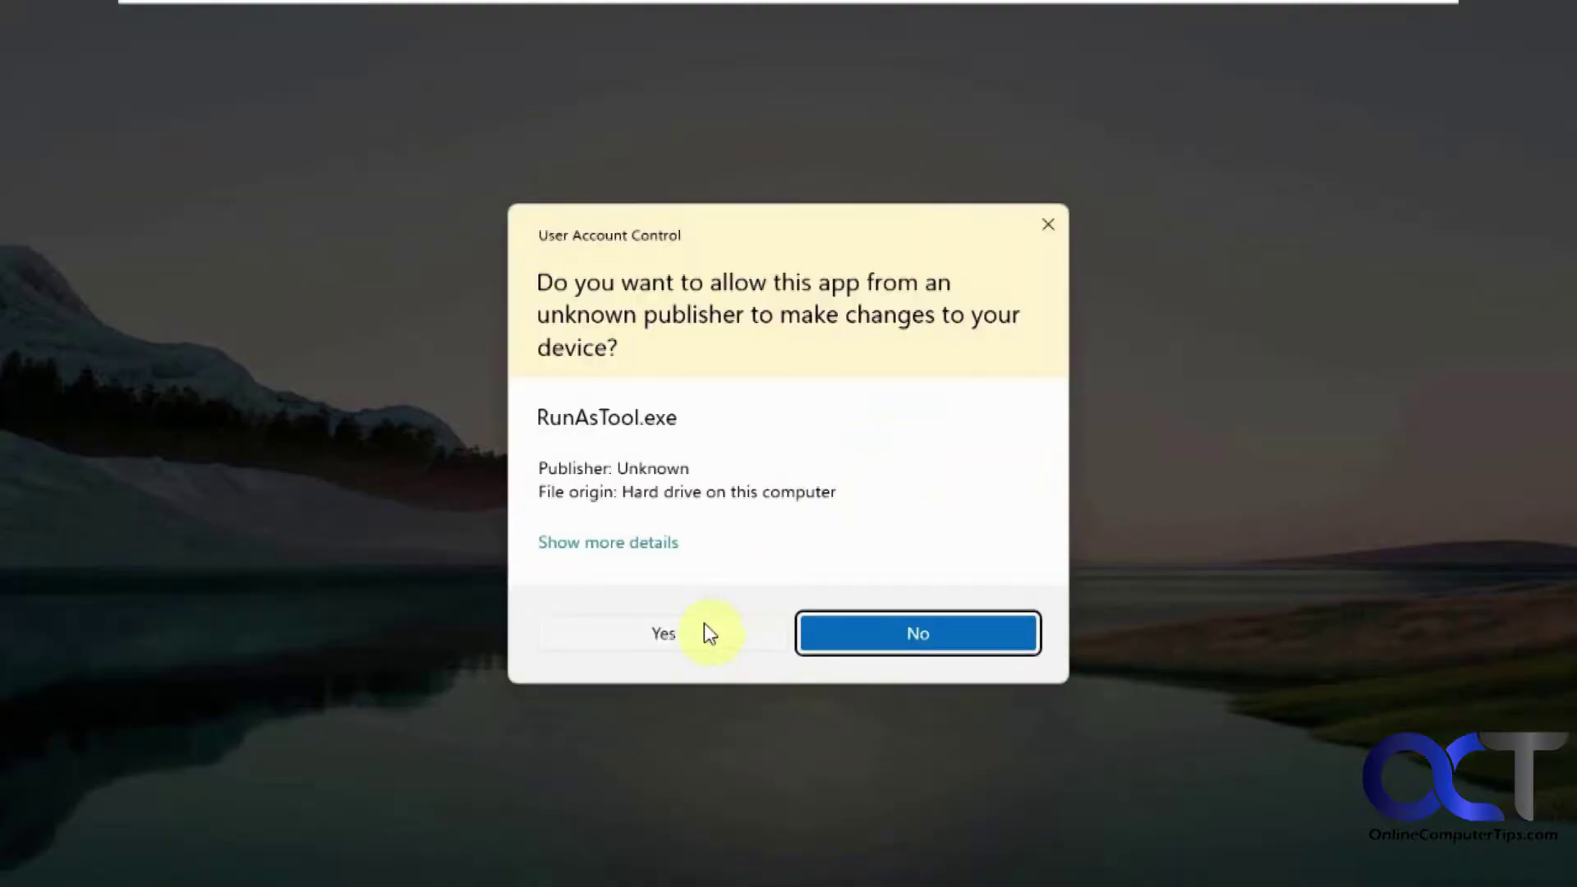
click(703, 632)
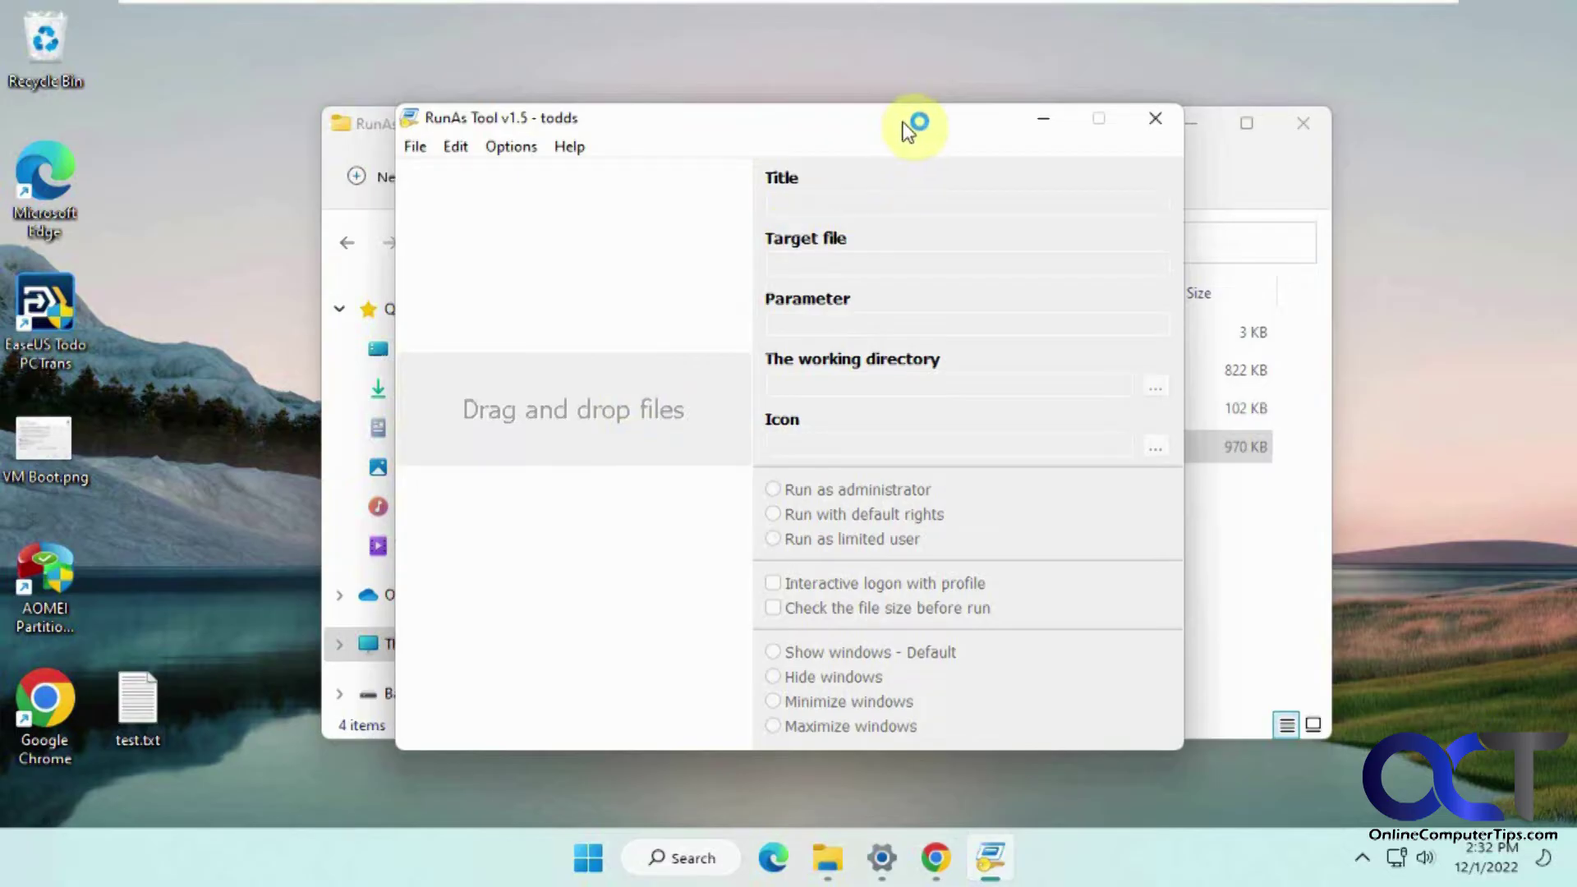
Drag cmd.exe from the System32 folder into RunAs Tool's list as a run-as-administrator entry
drag(899, 120, 723, 117)
click(828, 857)
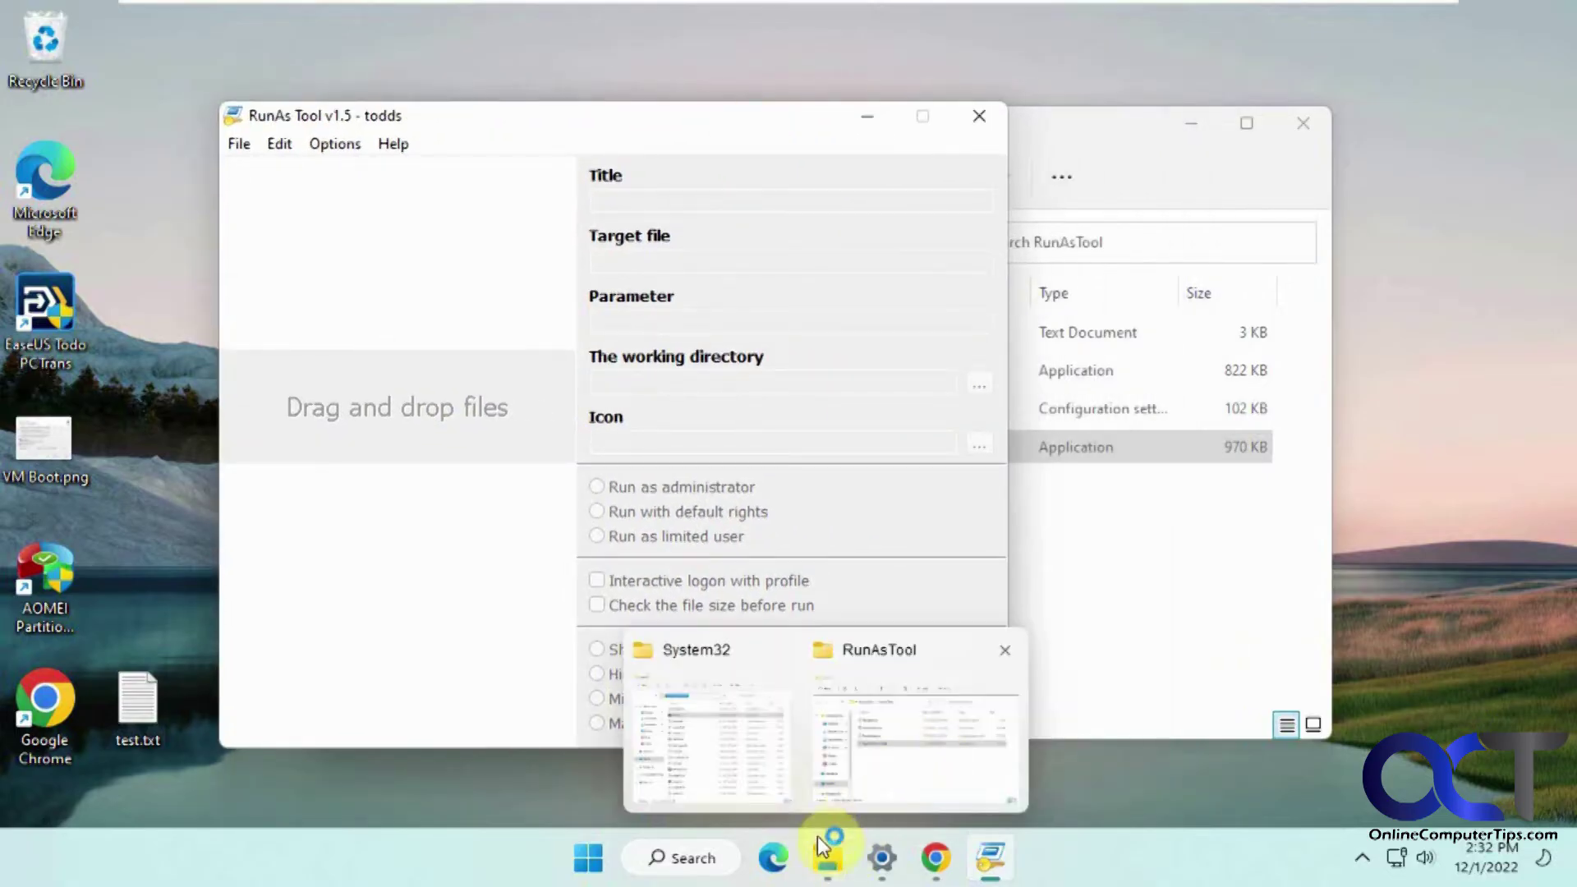
click(738, 747)
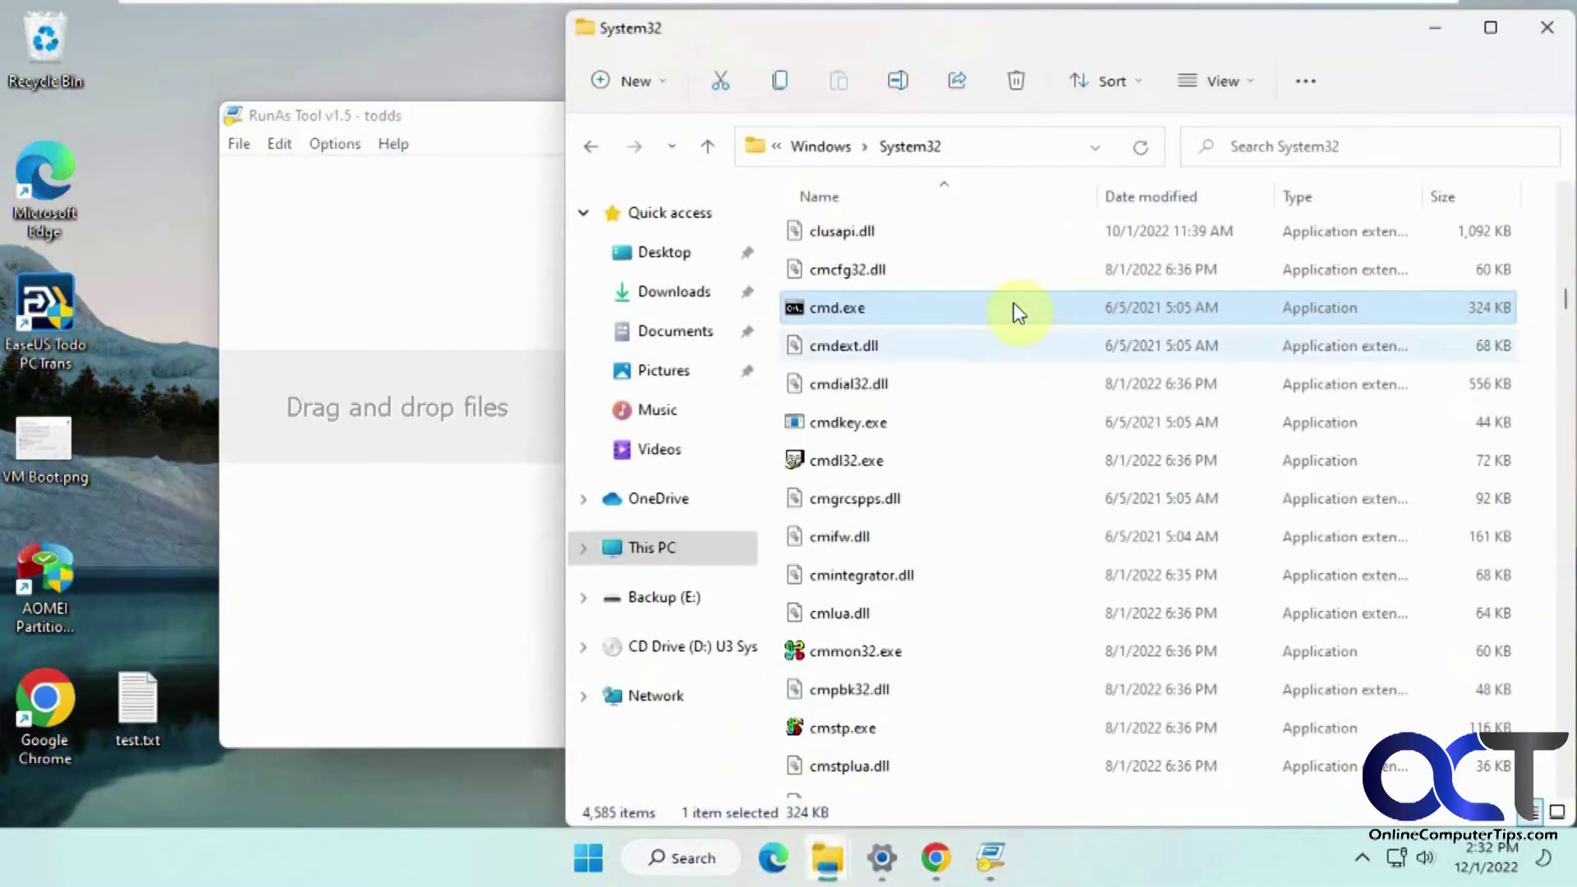
click(1028, 146)
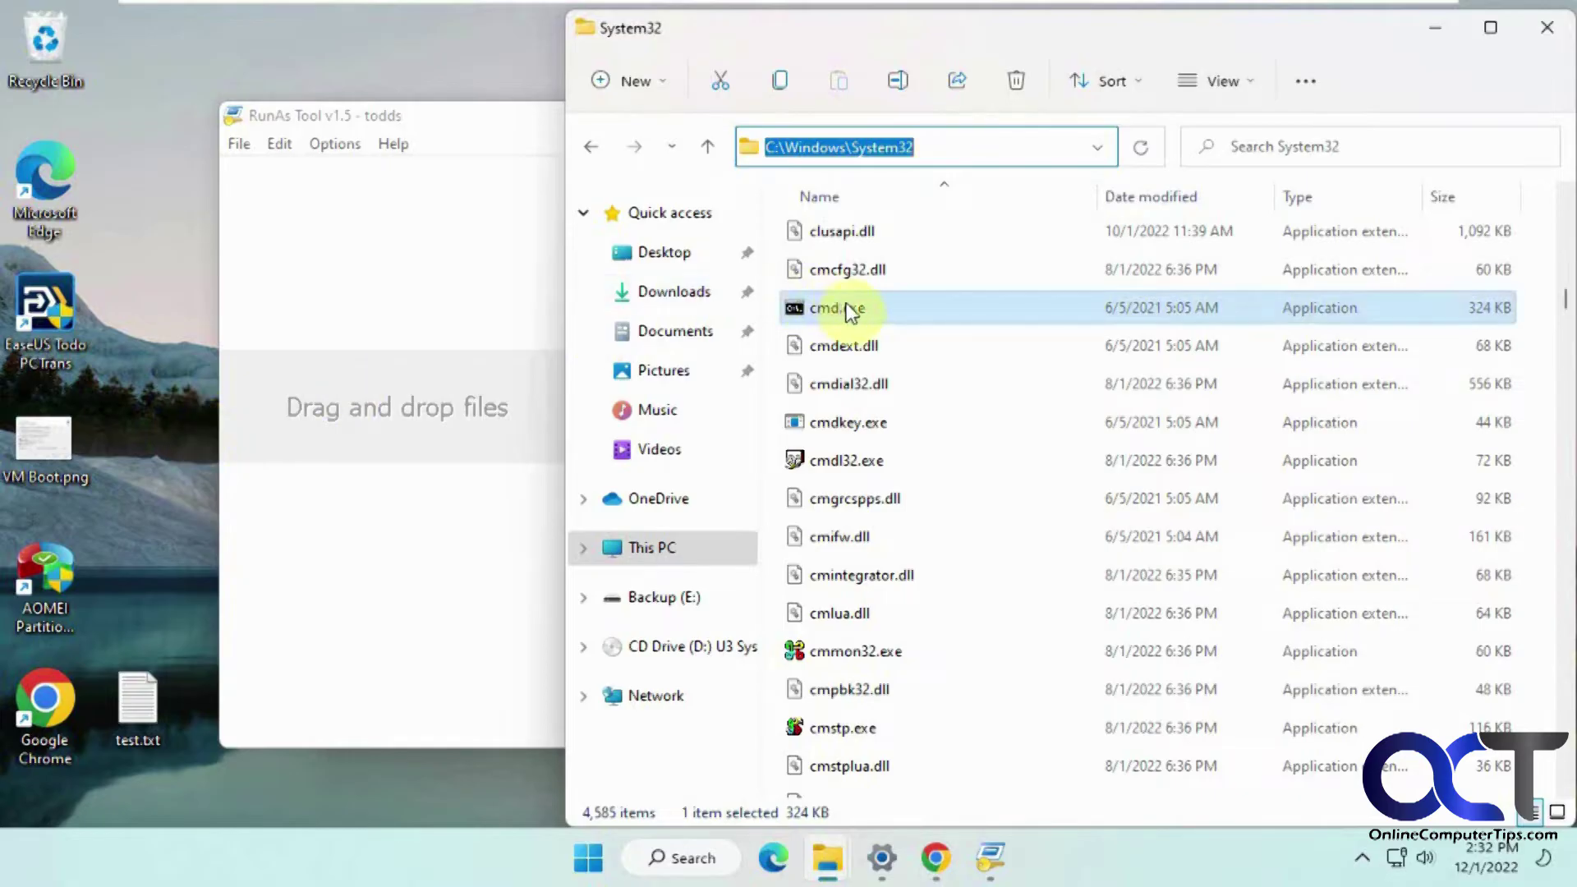
drag(842, 308, 428, 426)
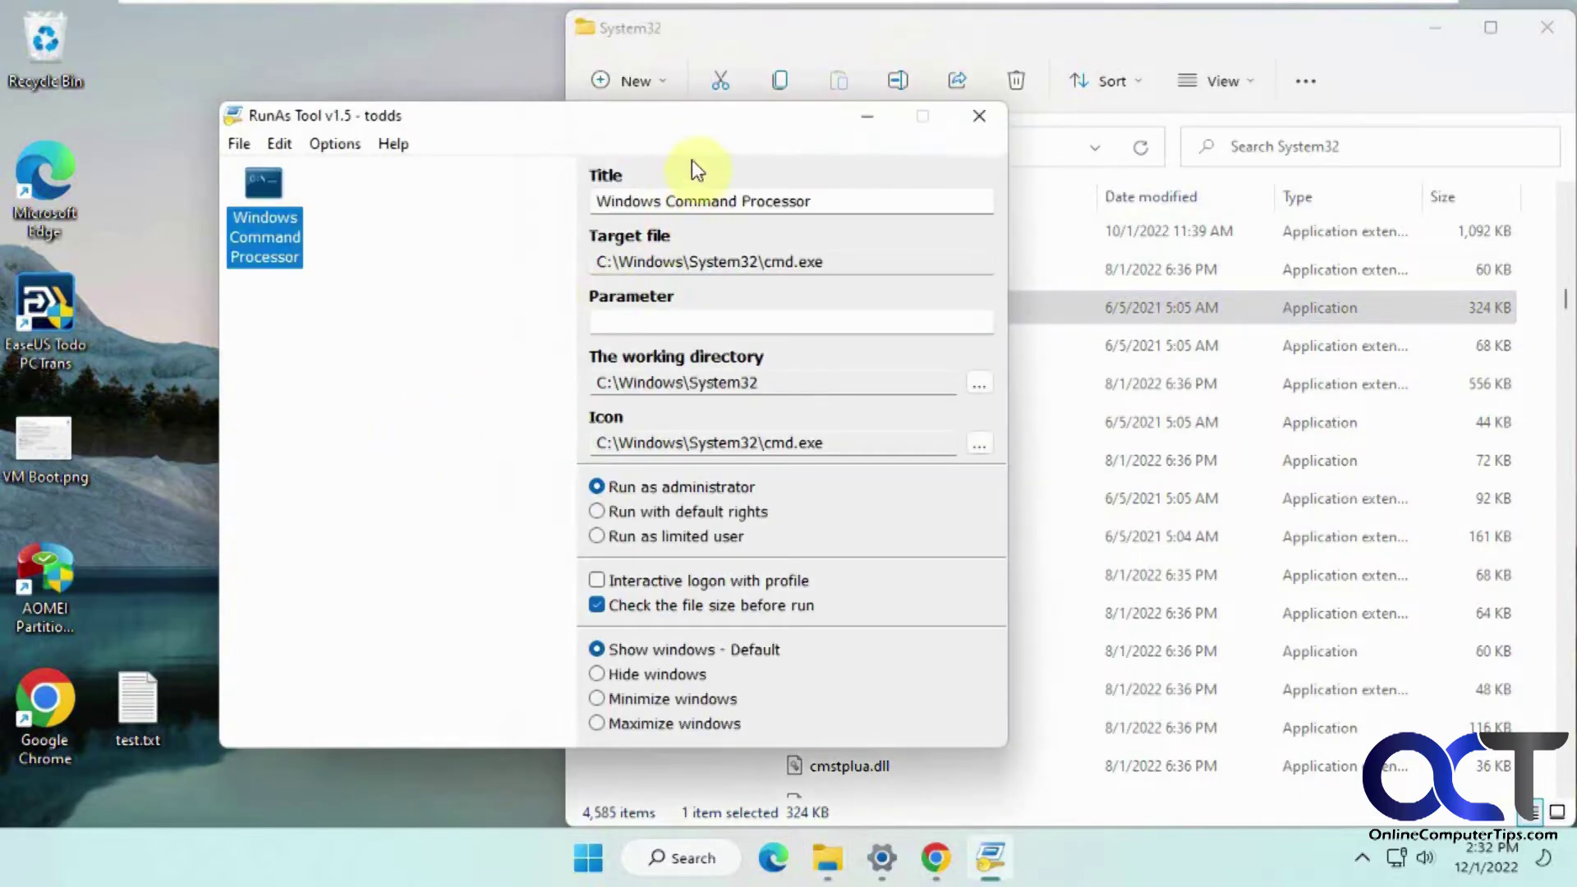
drag(734, 136, 955, 134)
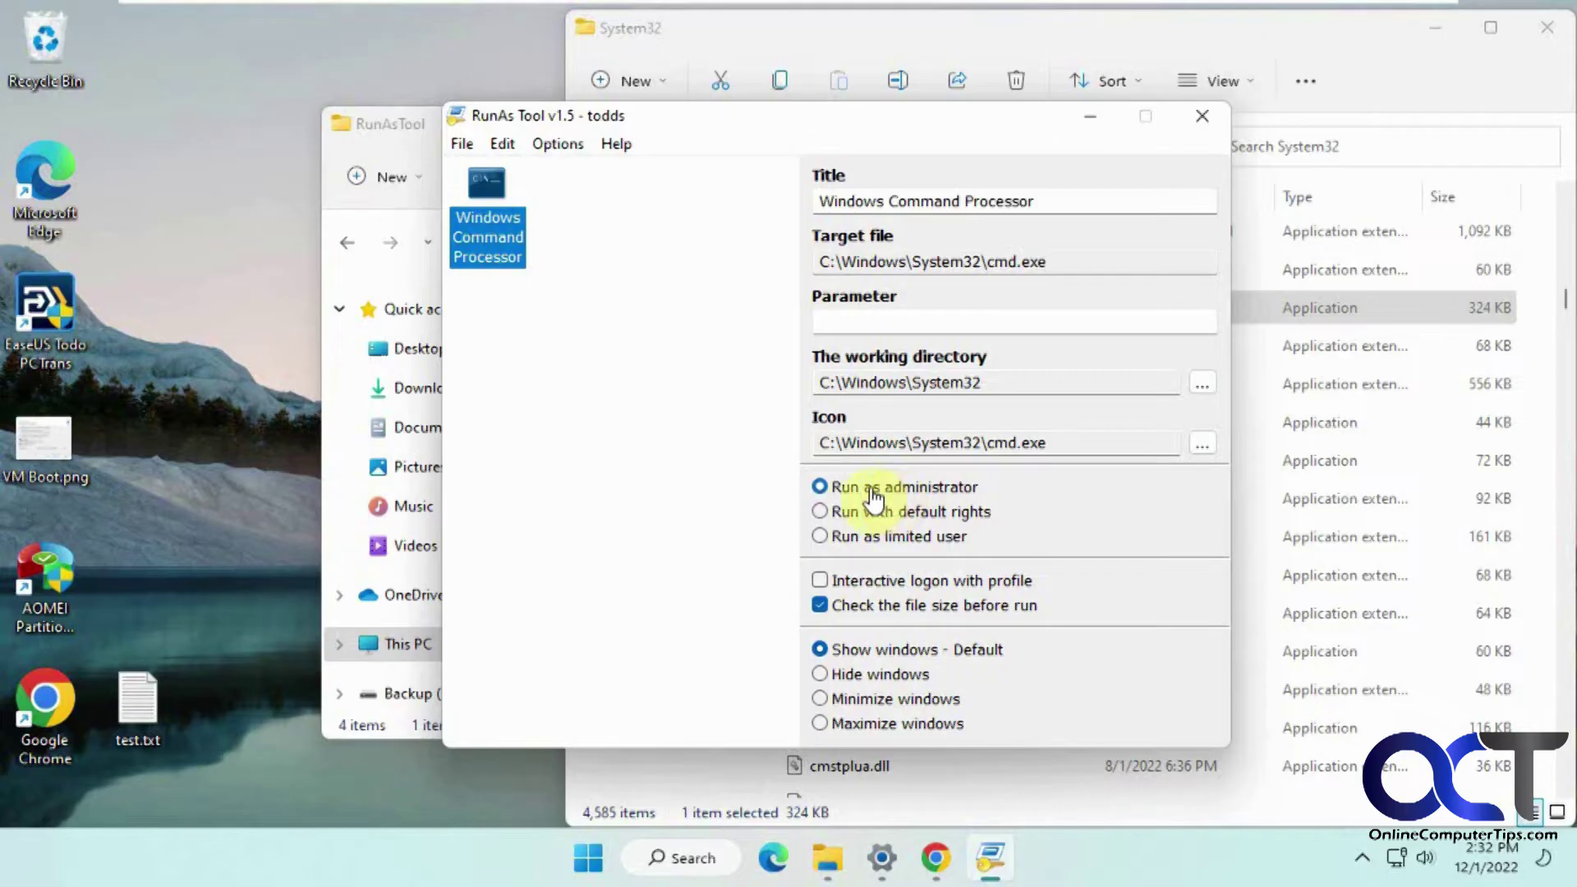
Create a shortcut for the Windows Command Processor entry, targeting the standard user's Desktop under C:\Users
right_click(499, 244)
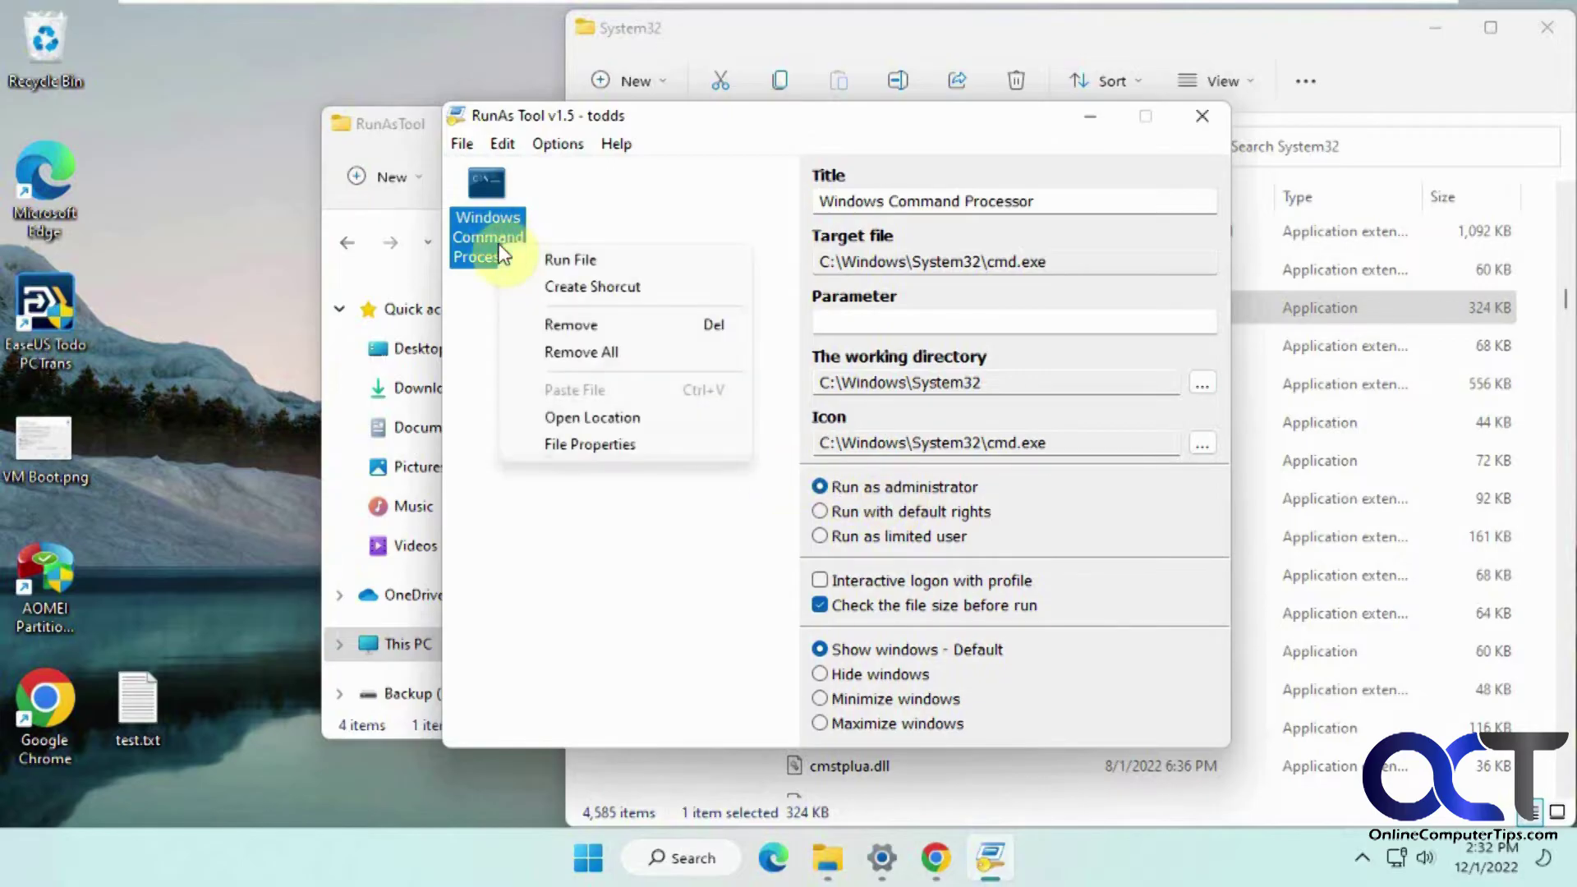
click(570, 285)
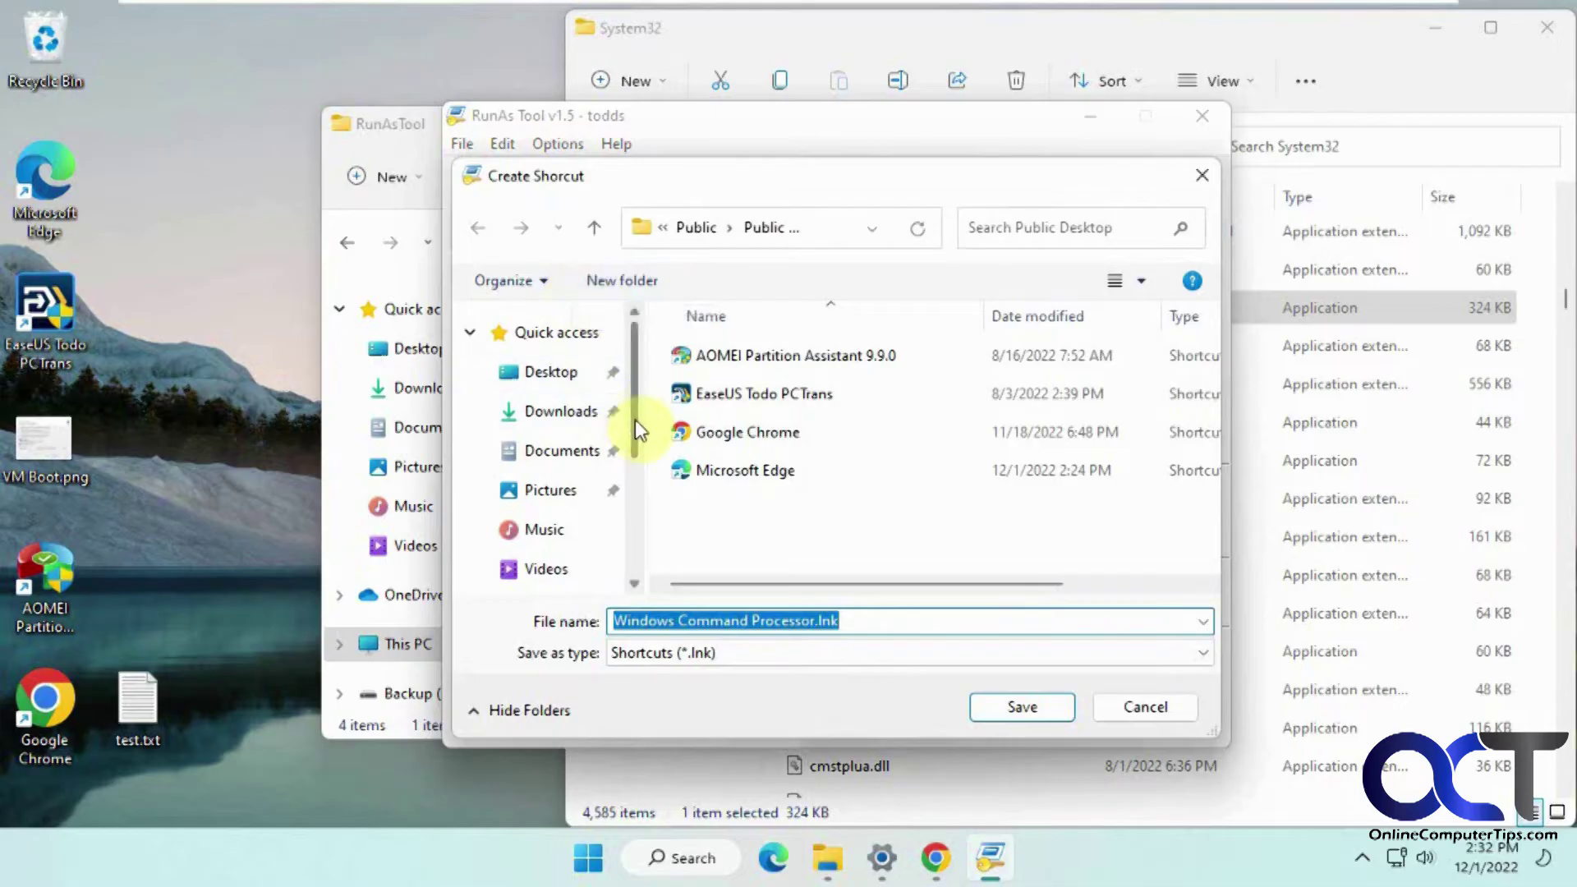
drag(634, 420, 644, 521)
click(549, 423)
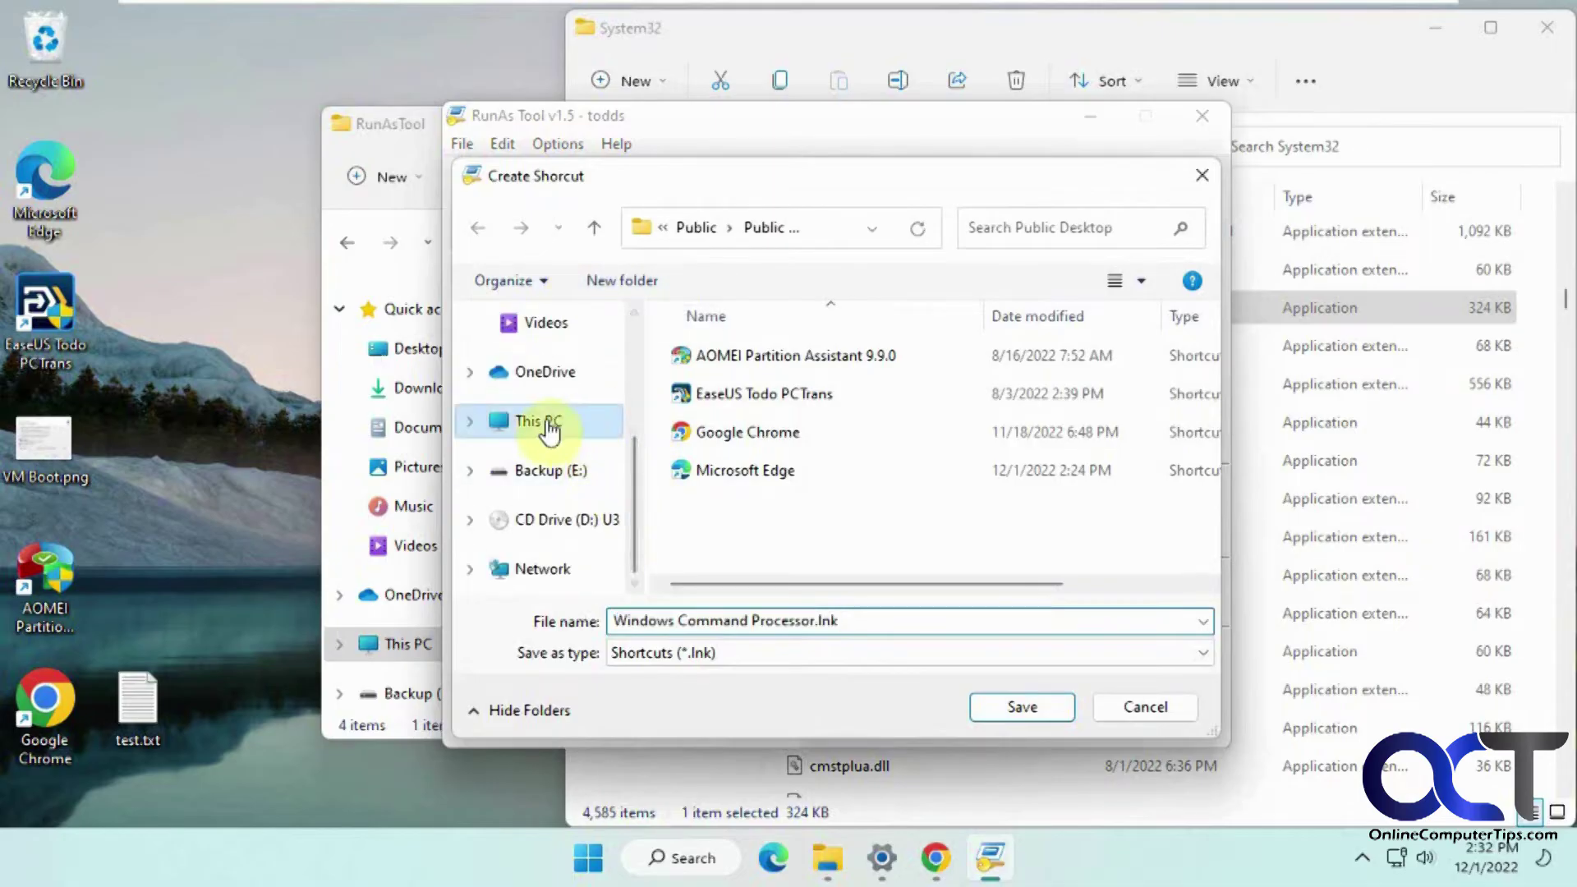
drag(1213, 416, 1200, 556)
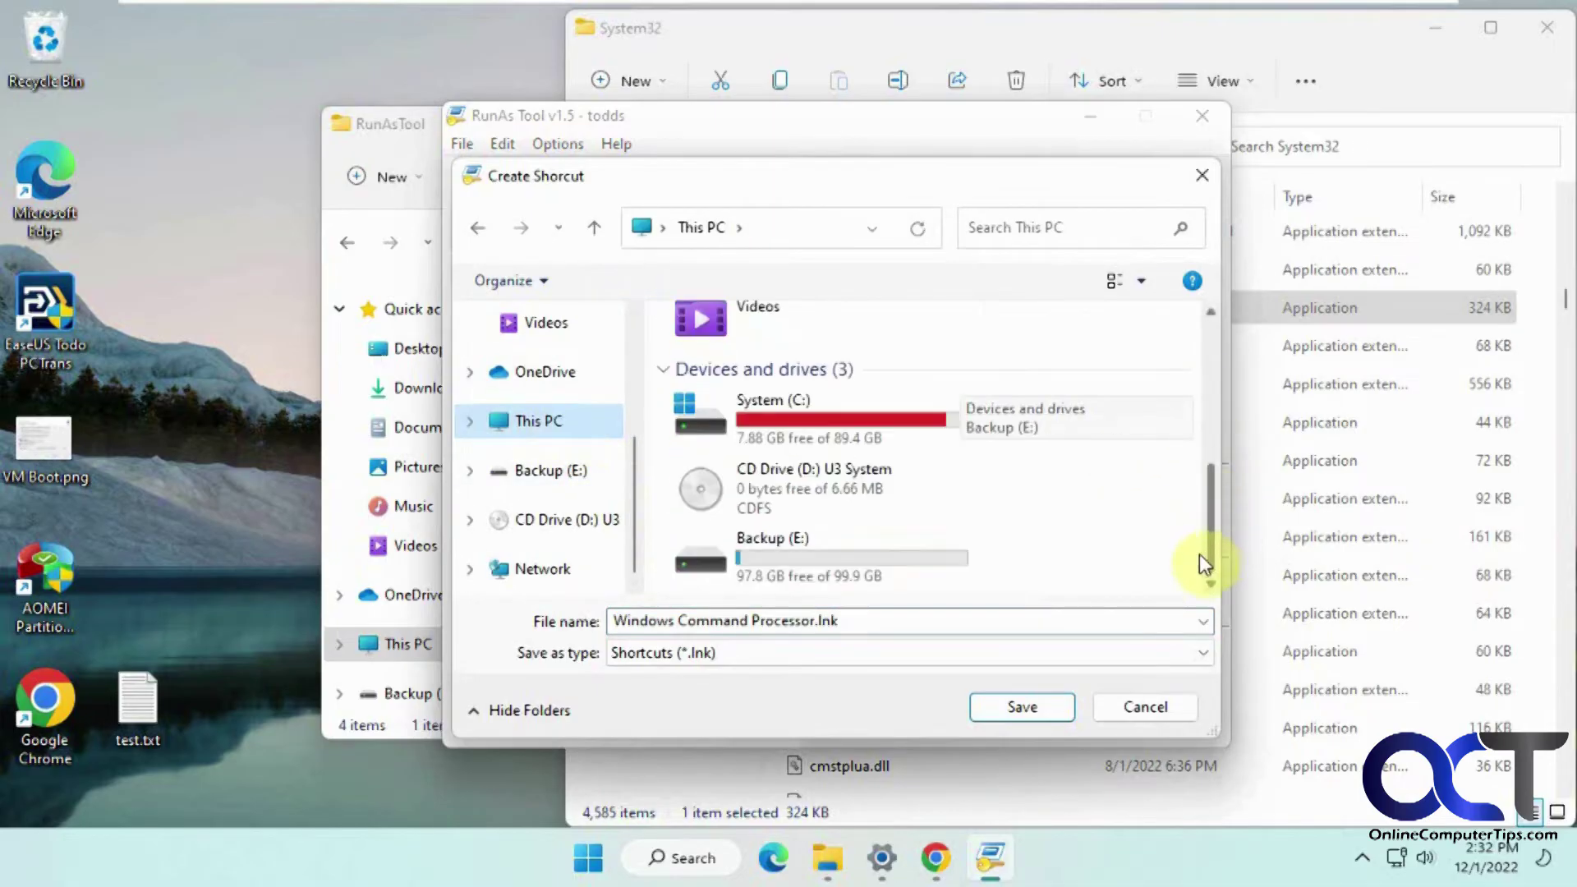
double_click(841, 435)
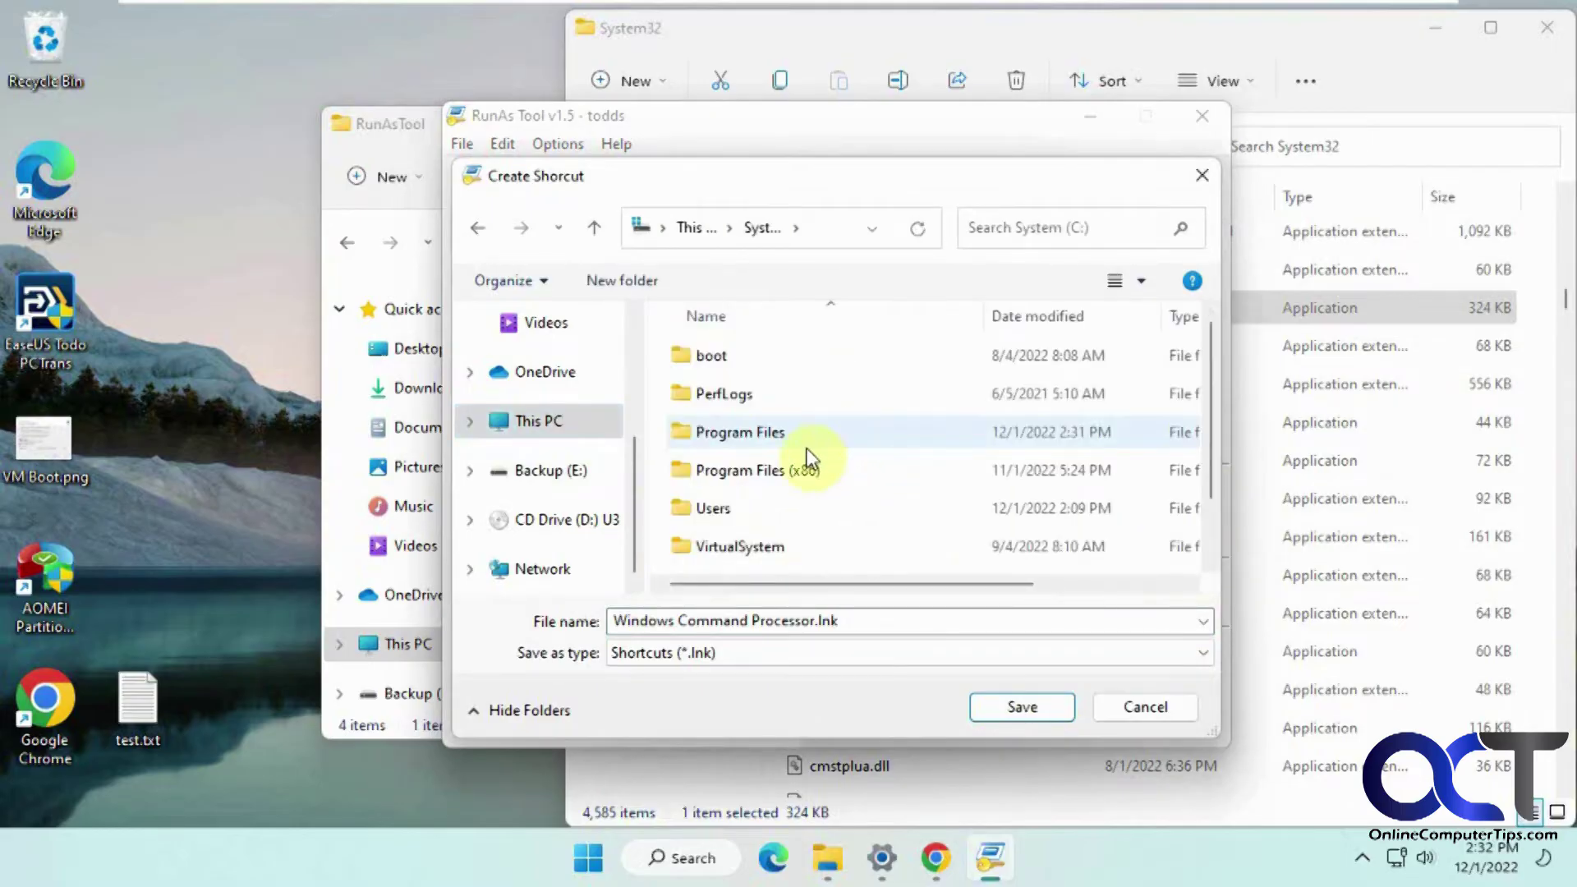
double_click(738, 509)
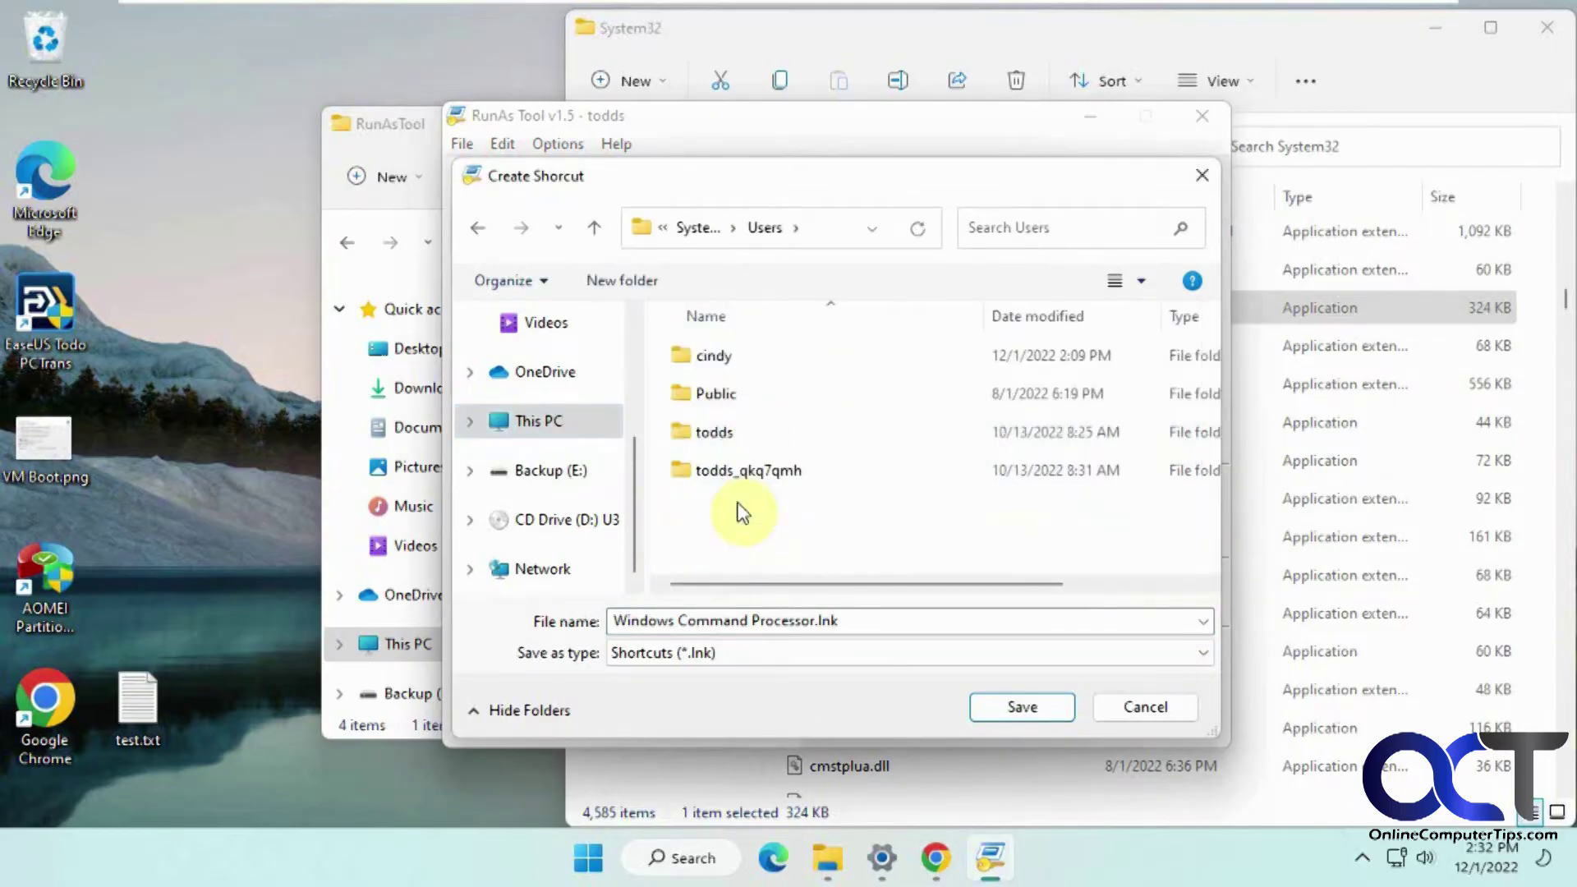
double_click(716, 358)
double_click(721, 396)
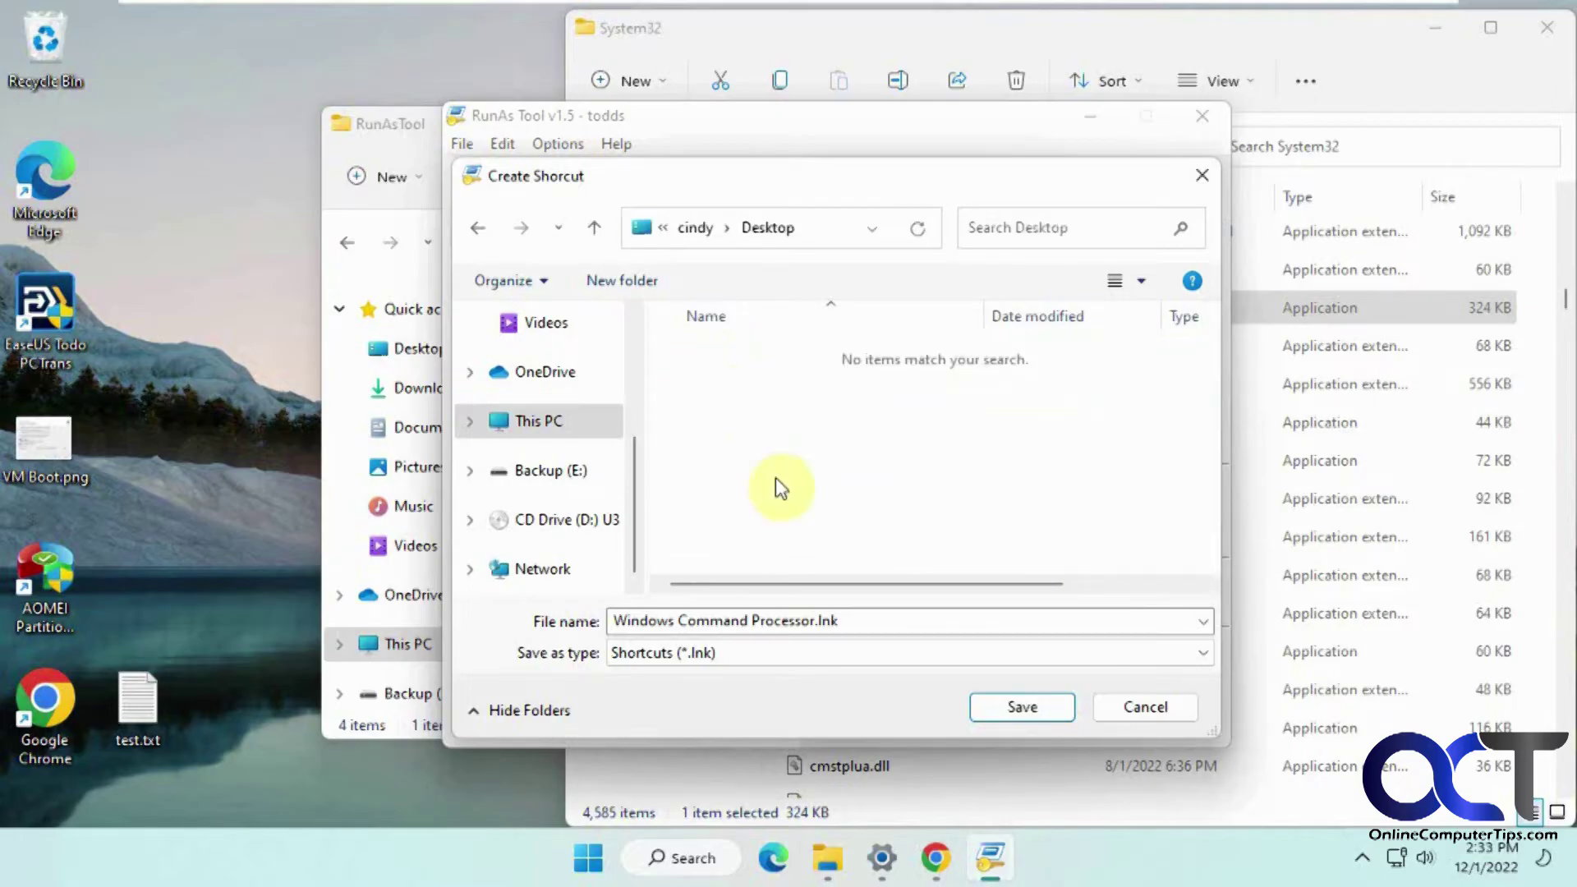
Rename the shortcut file to Command Prompt.lnk
click(817, 620)
click(816, 620)
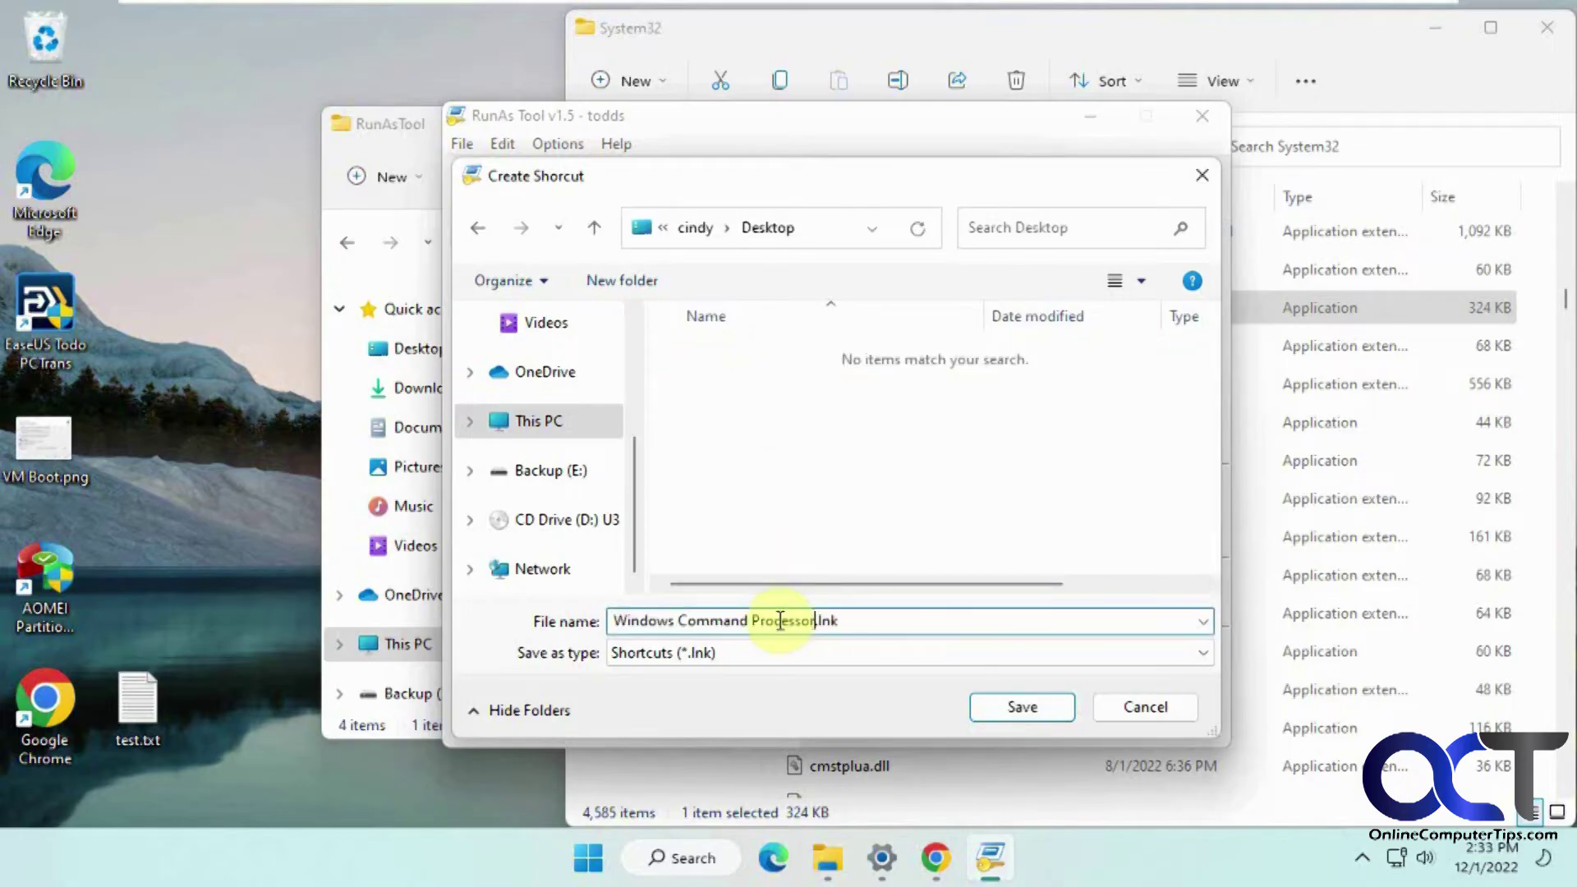
shift+click(618, 622)
text(Command Promp)
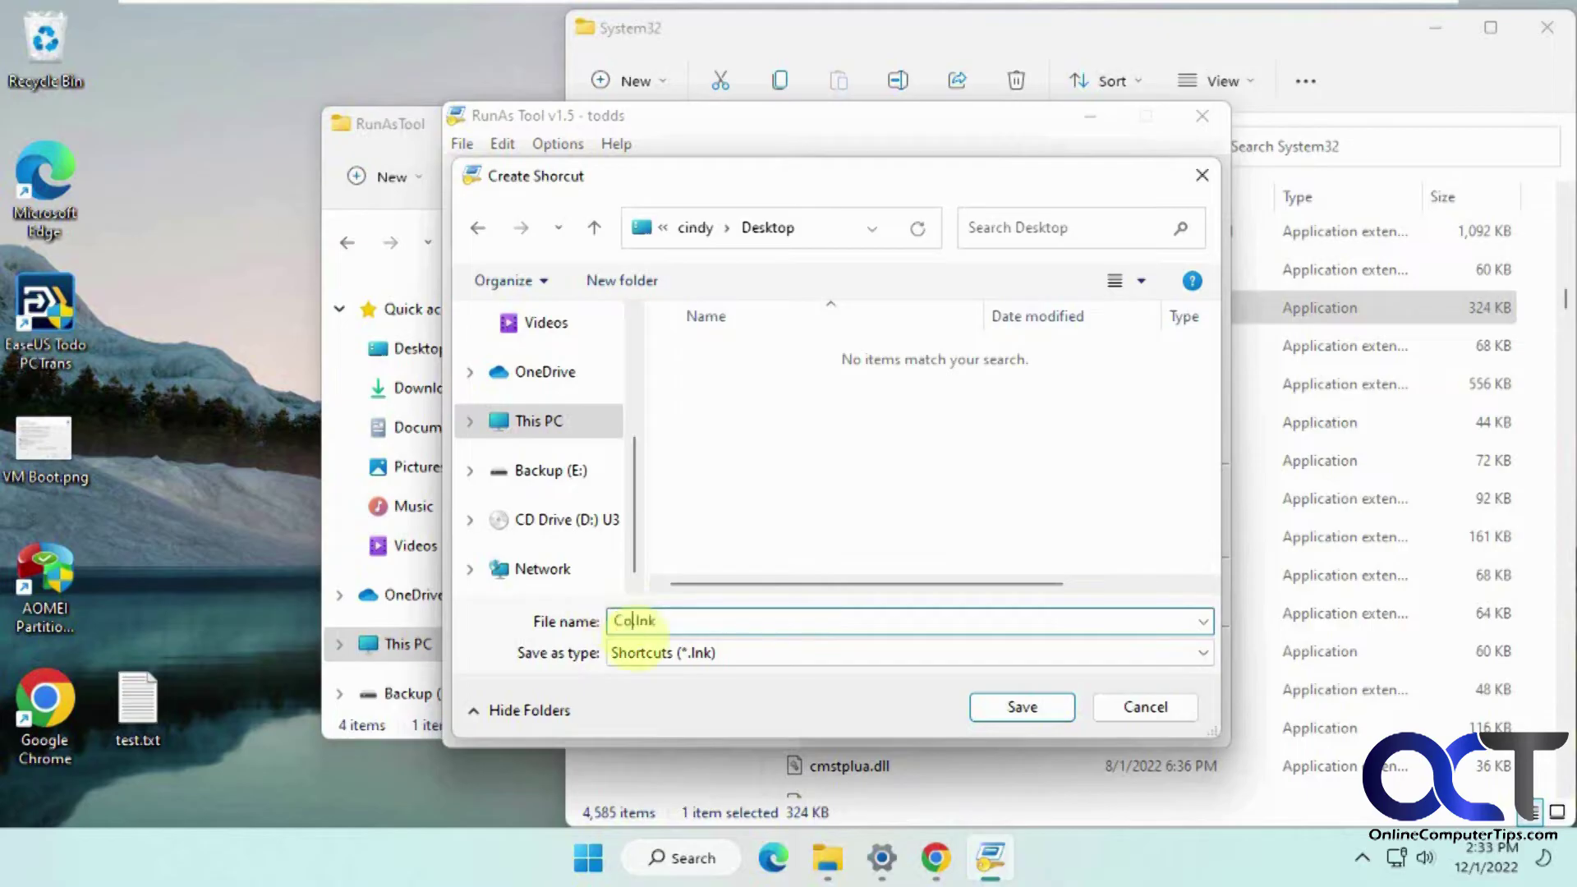
text(t)
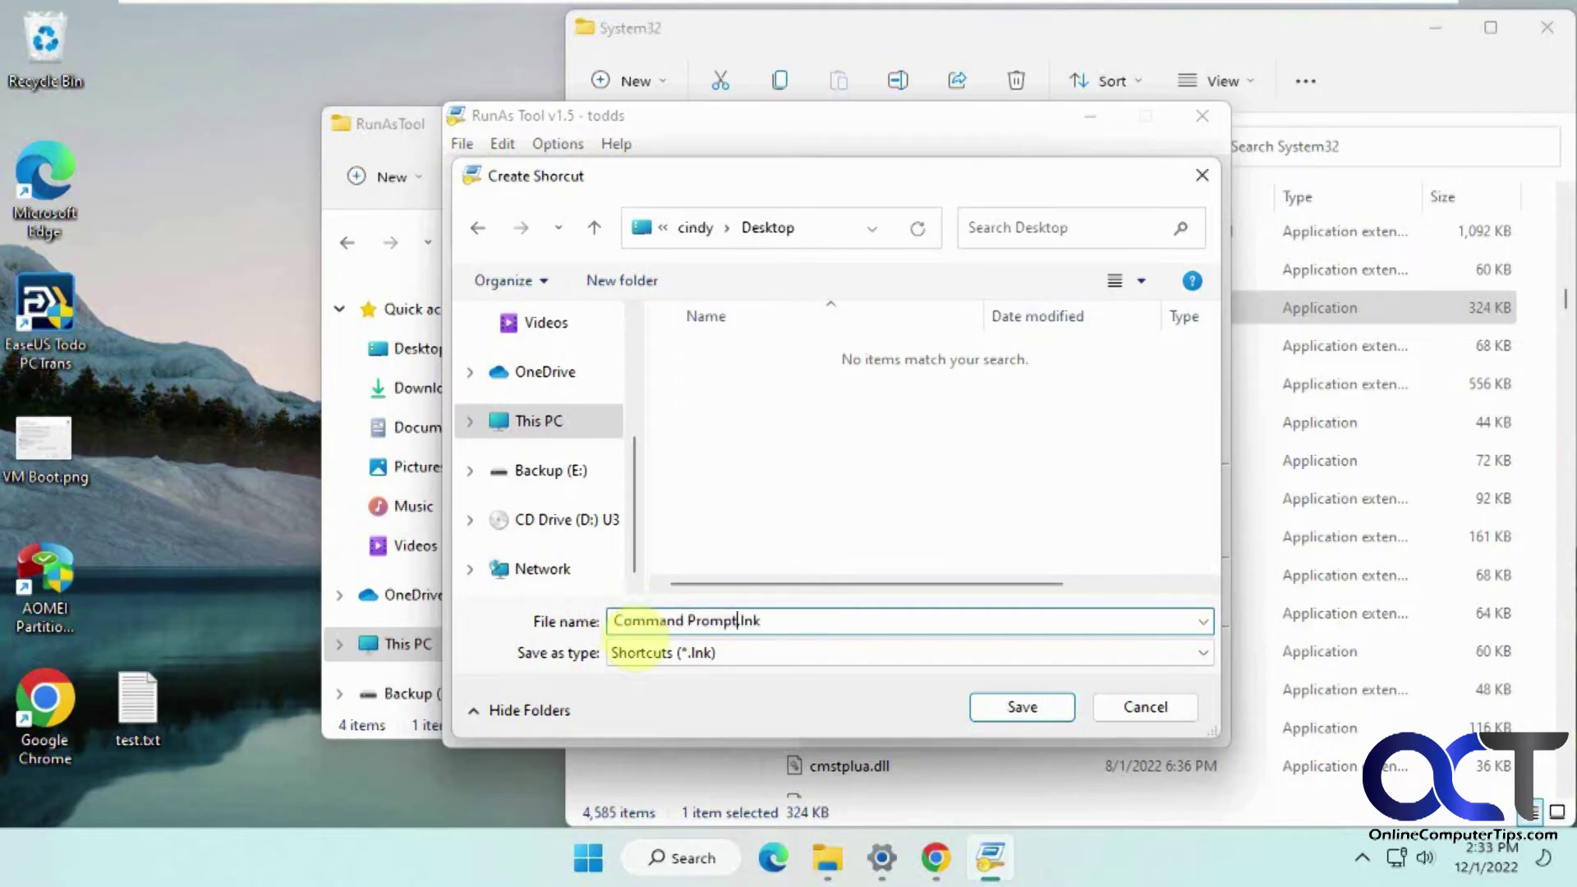
click(1011, 712)
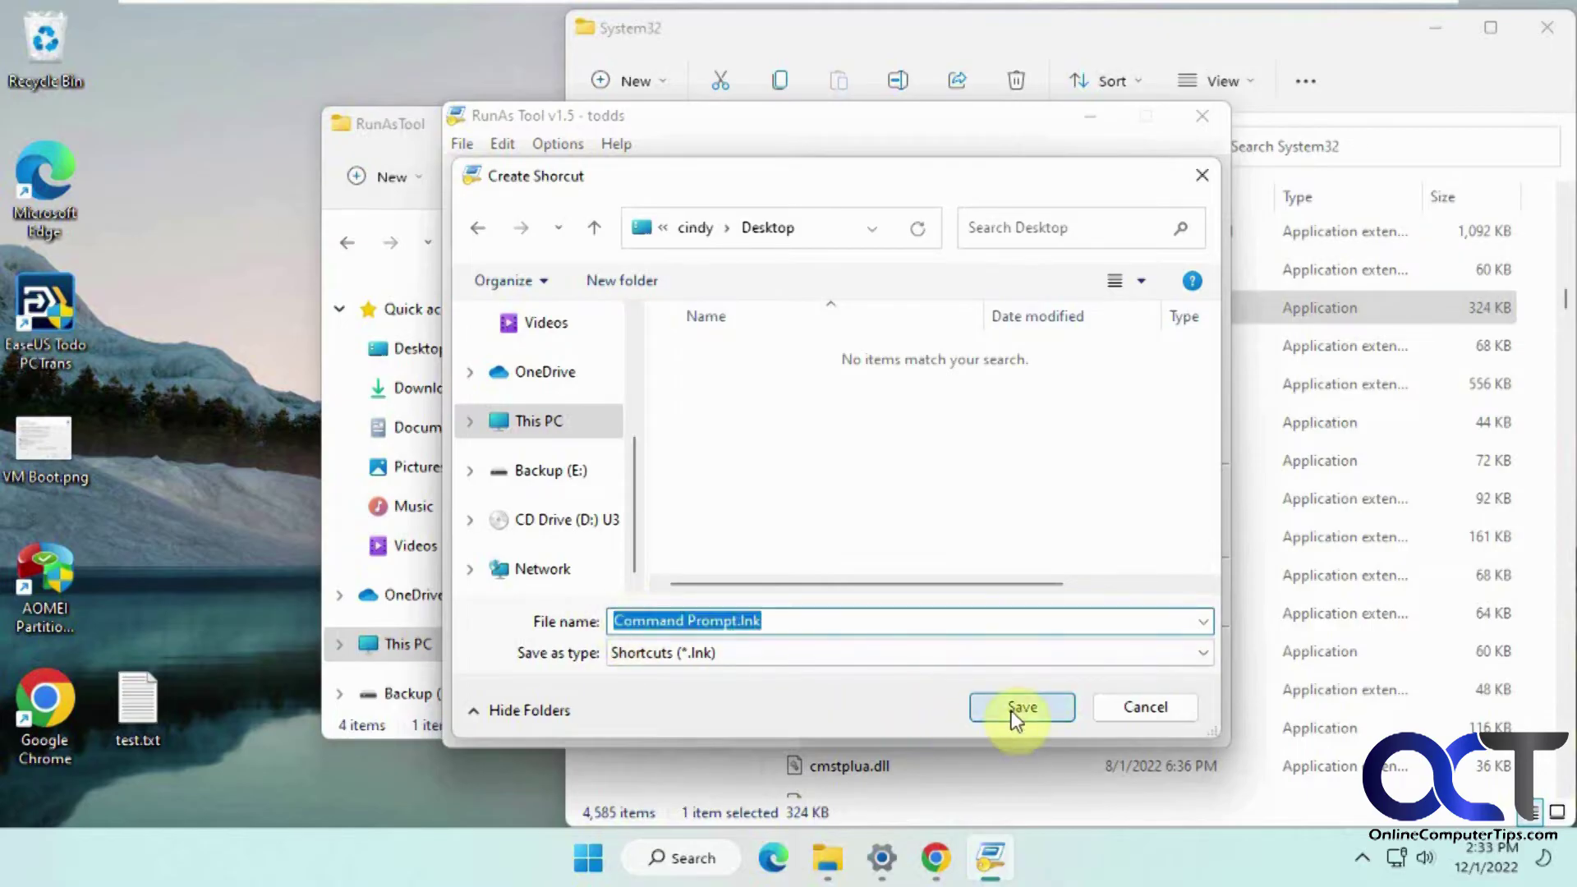
Save the Command Prompt shortcut and switch to the standard user's account
click(1017, 714)
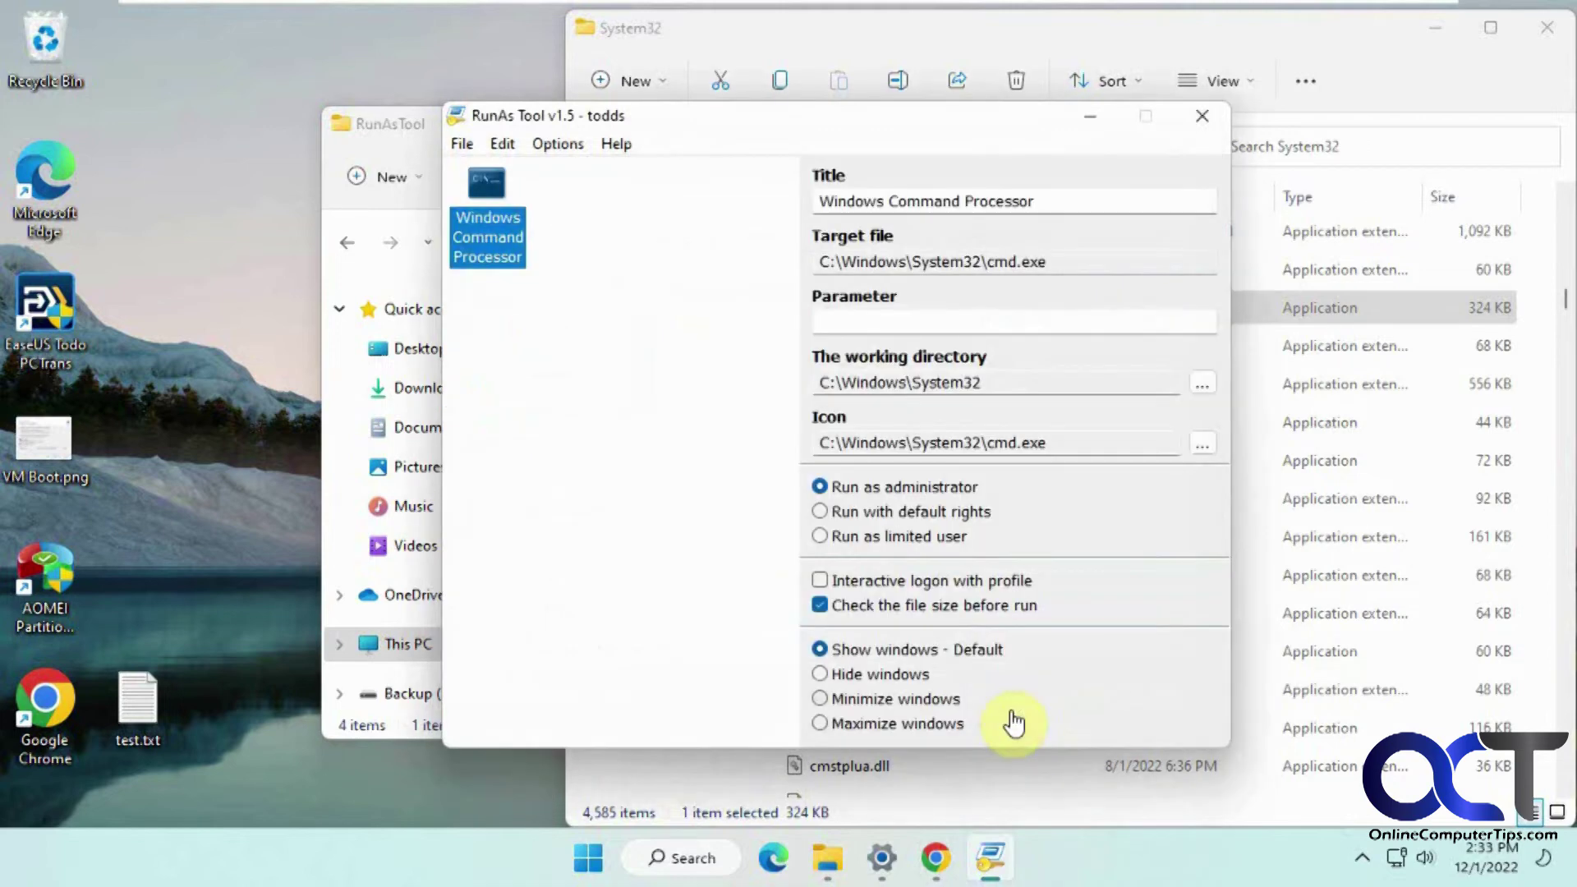
click(585, 858)
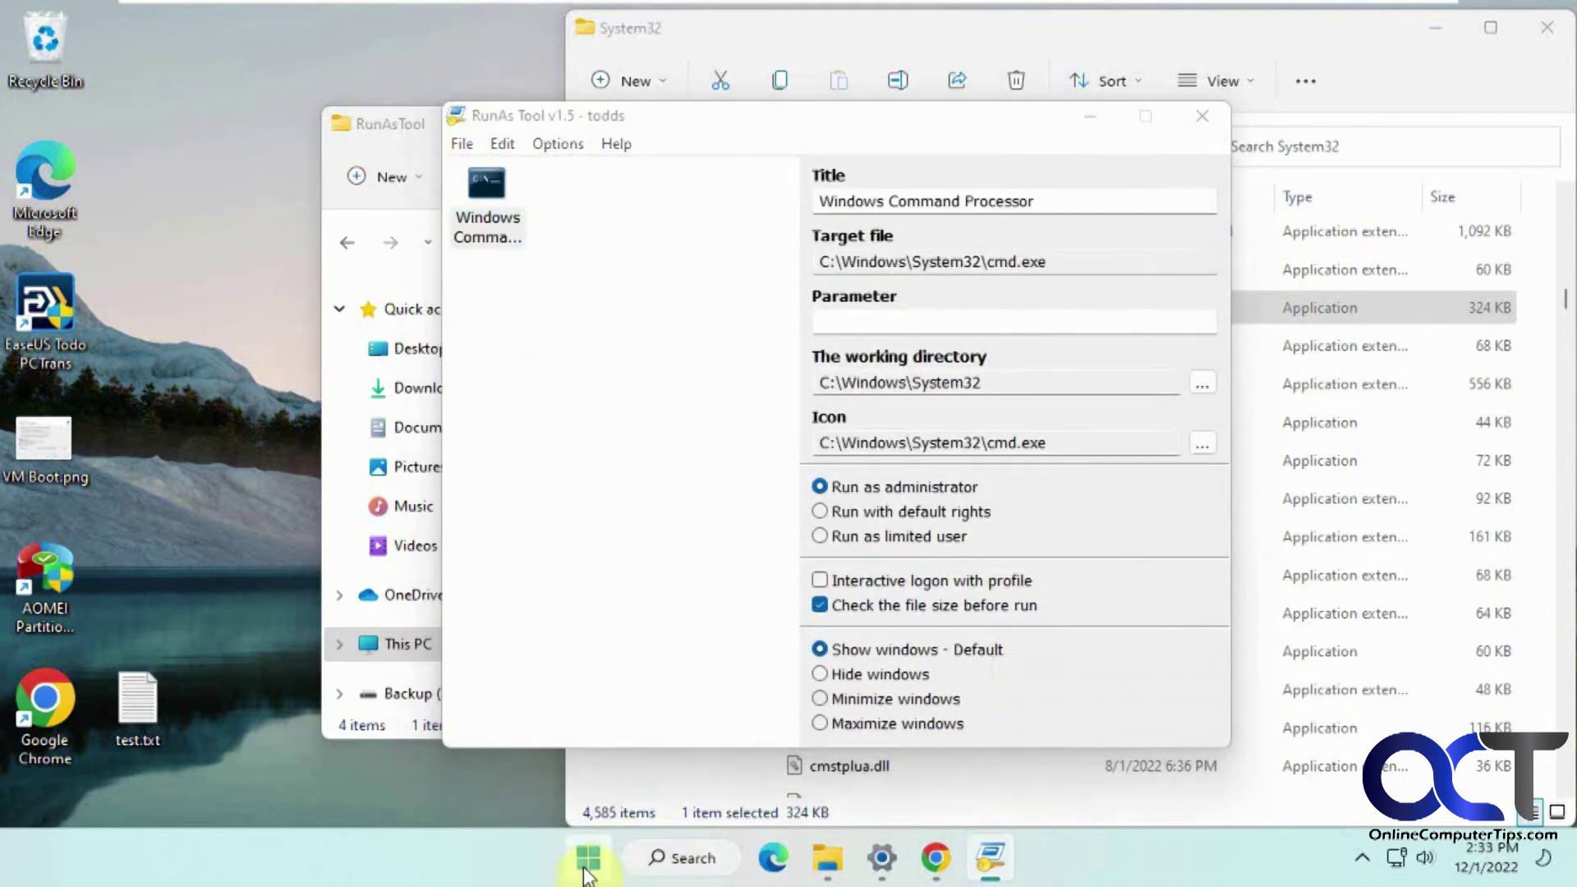
click(594, 758)
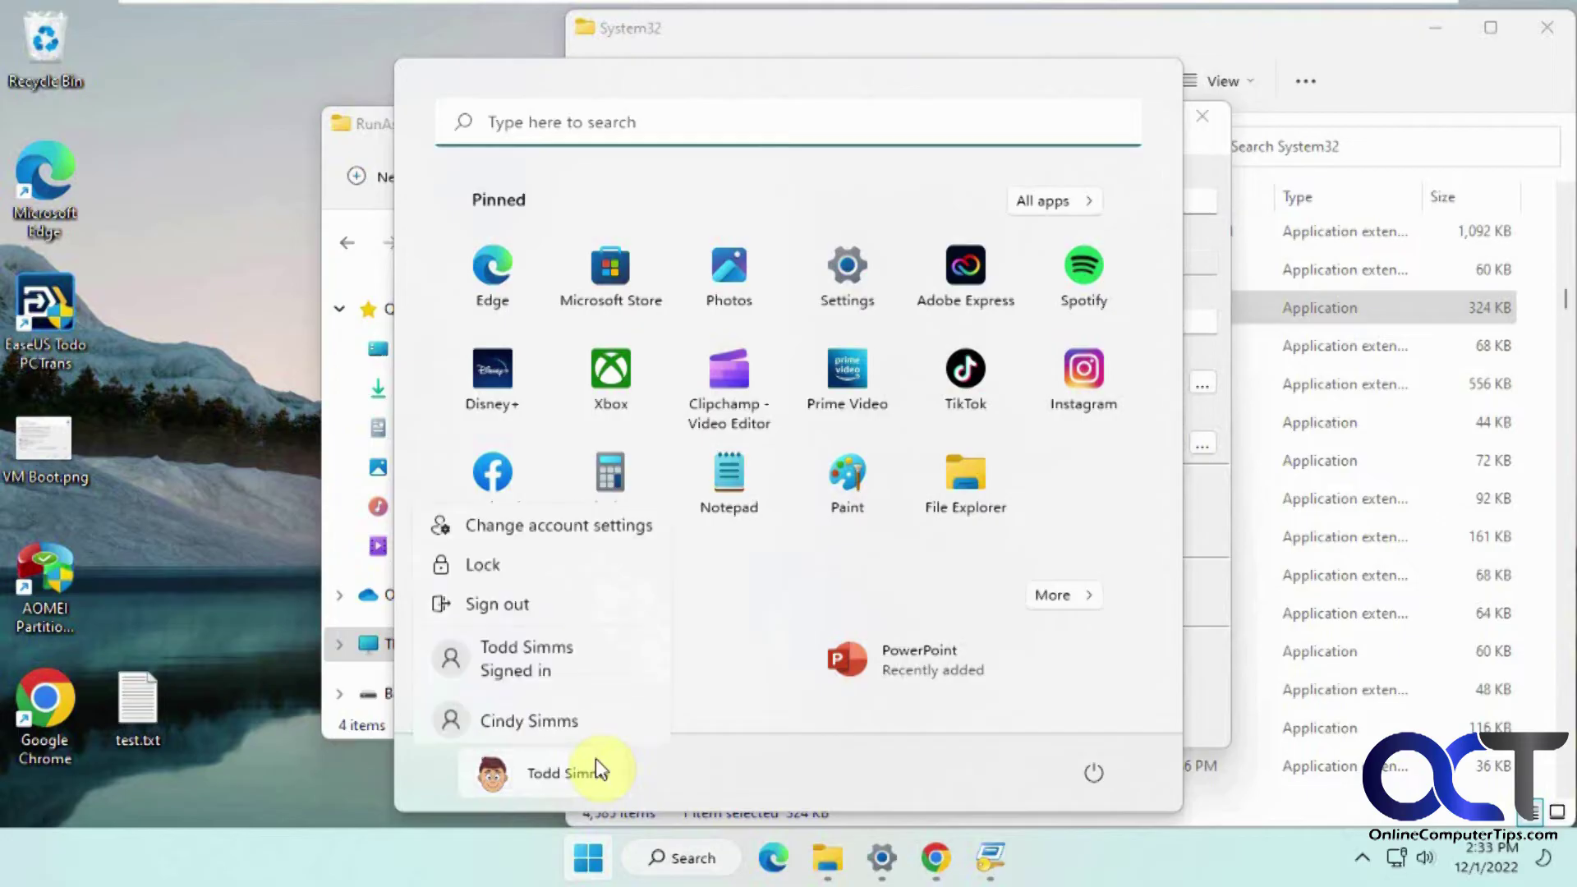
click(544, 708)
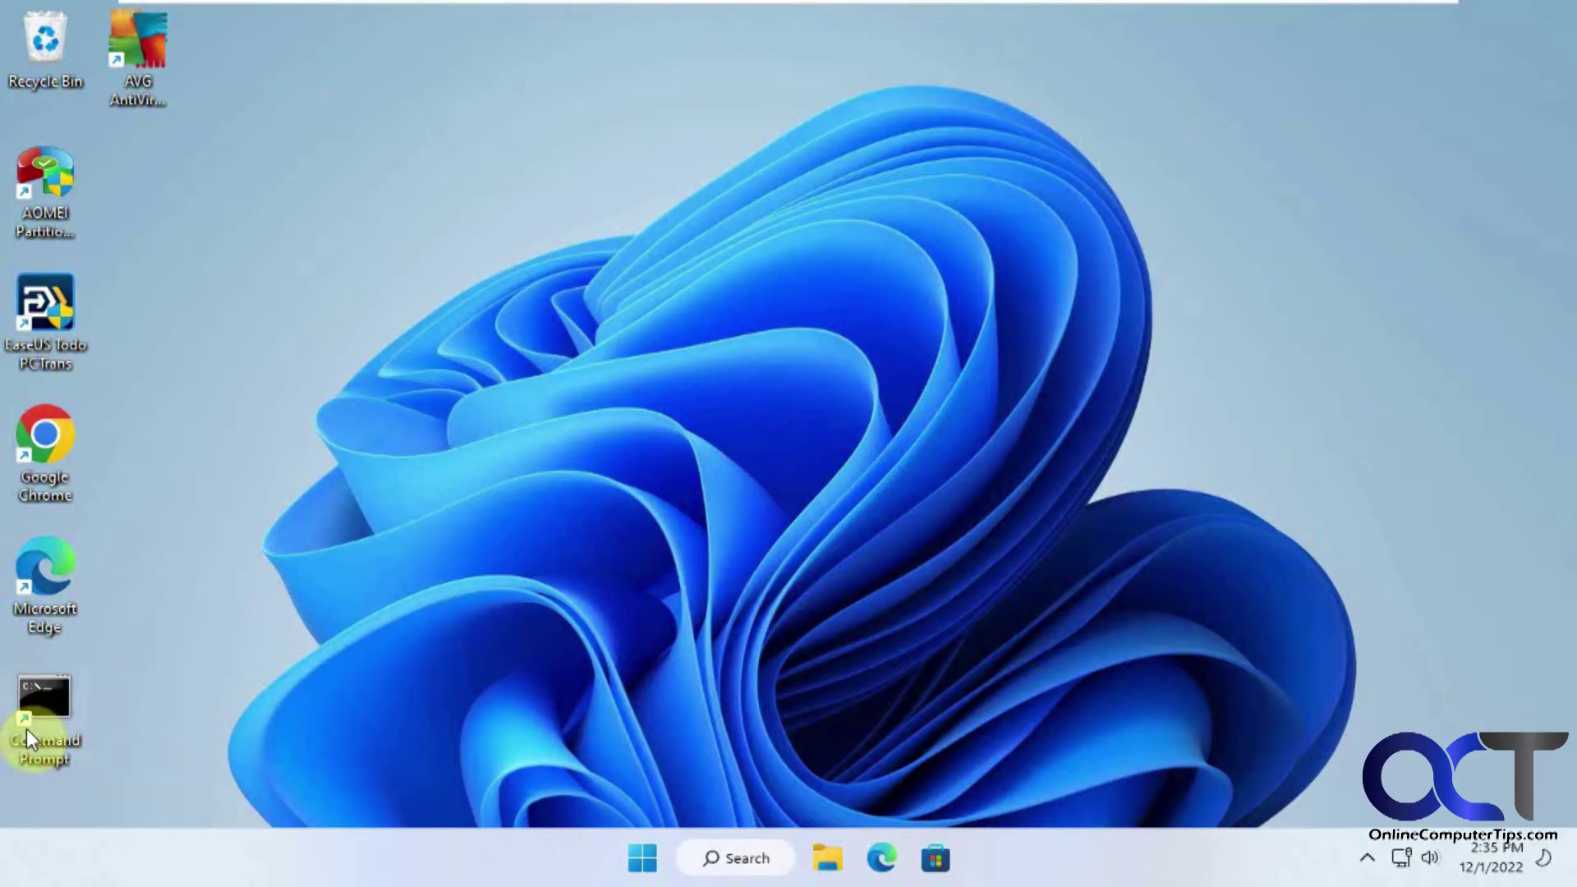
Try running Command Prompt as administrator from search, then dismiss the admin PIN request
click(736, 859)
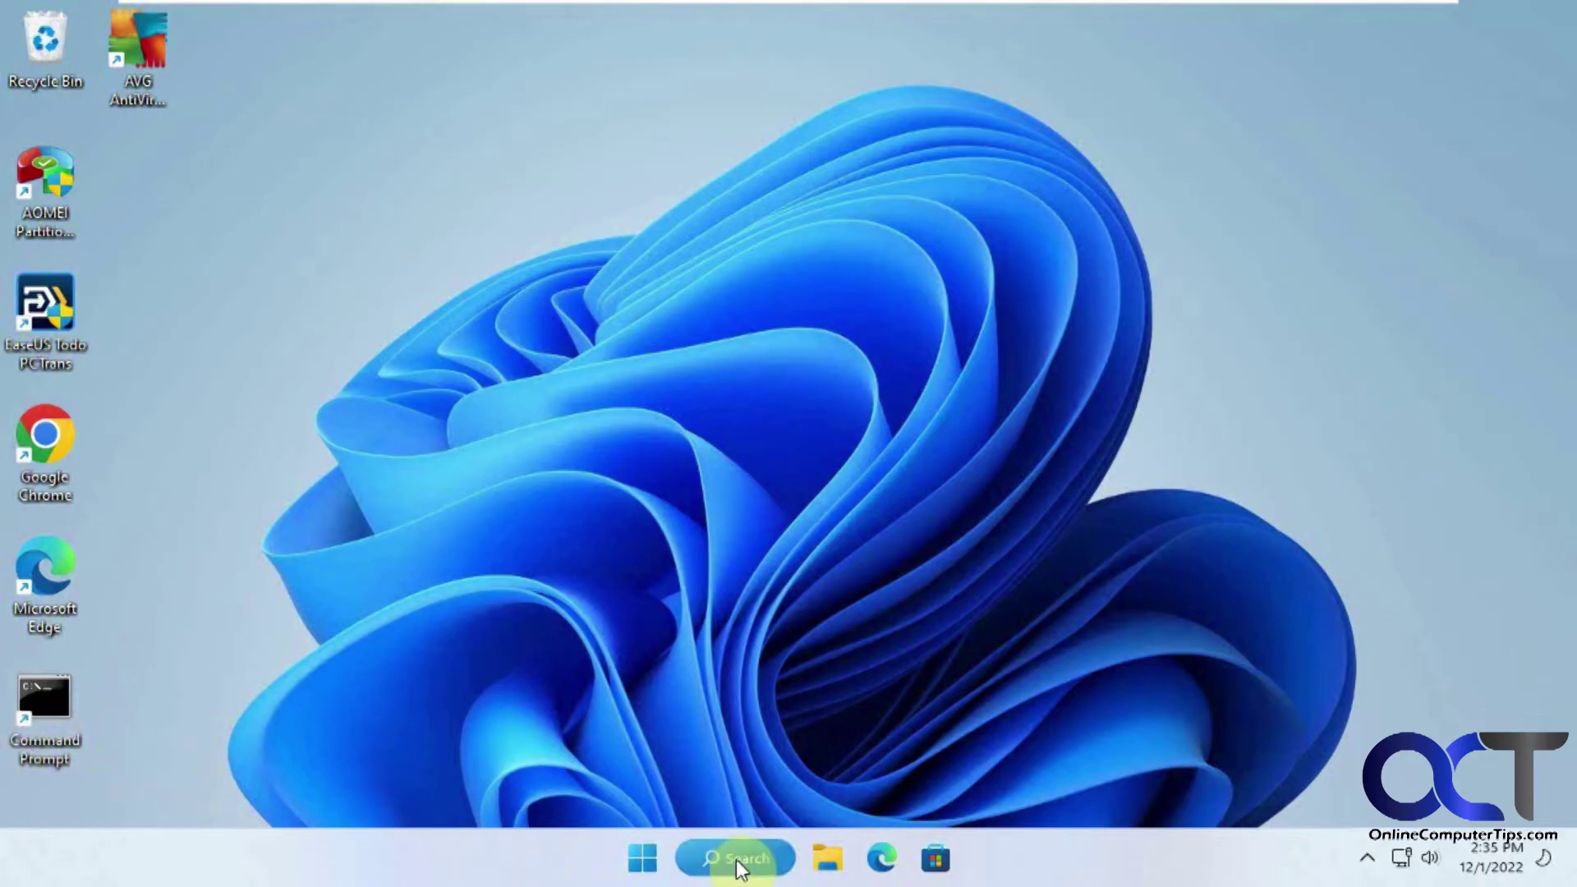
text(c)
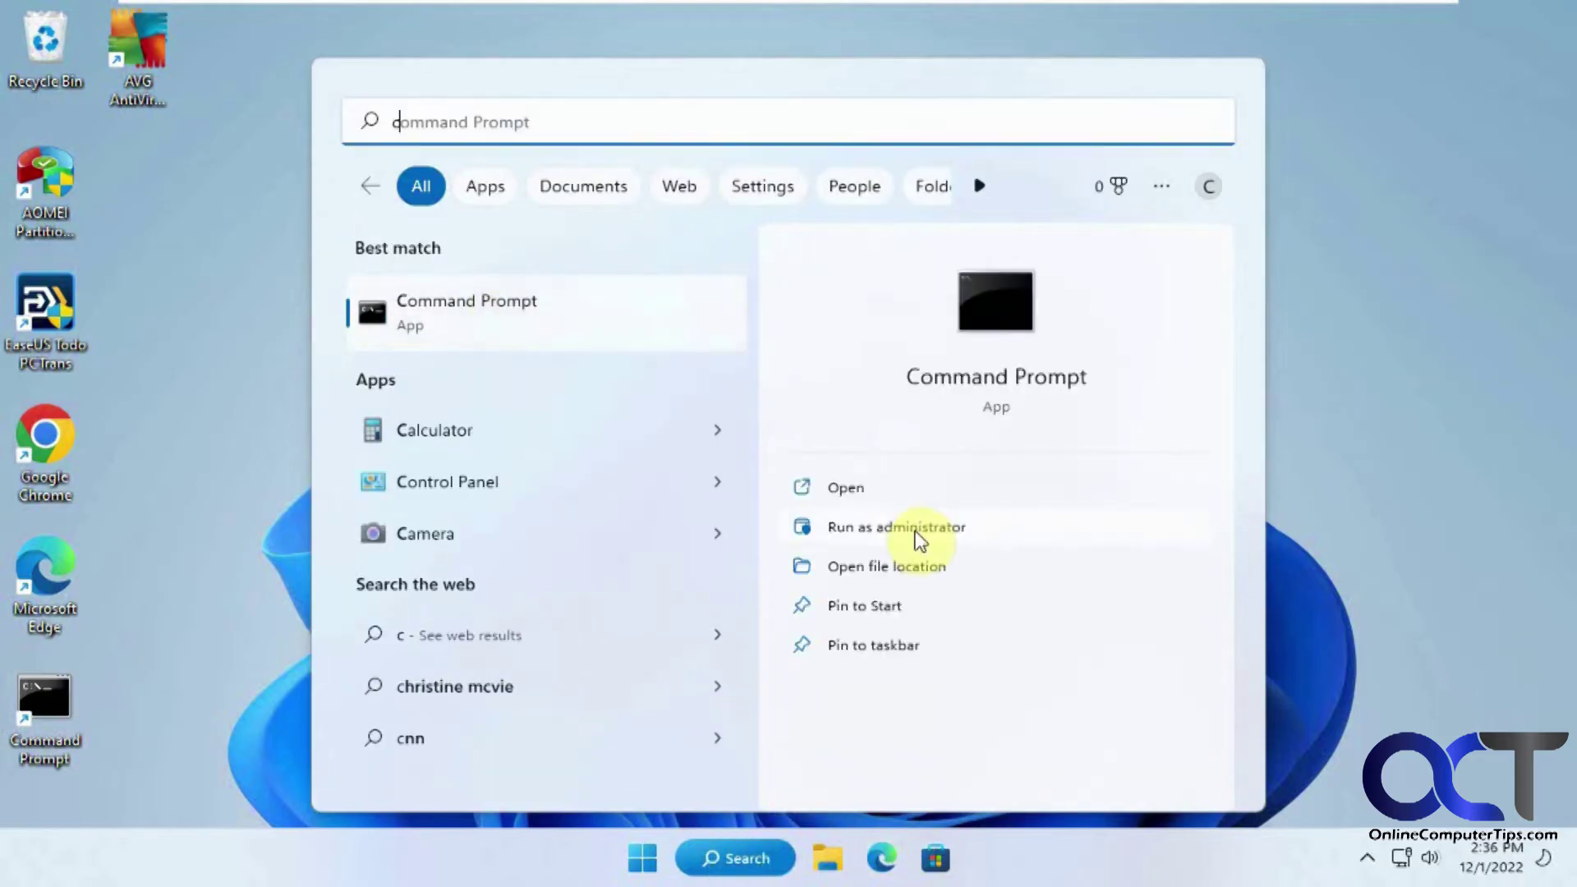
click(916, 534)
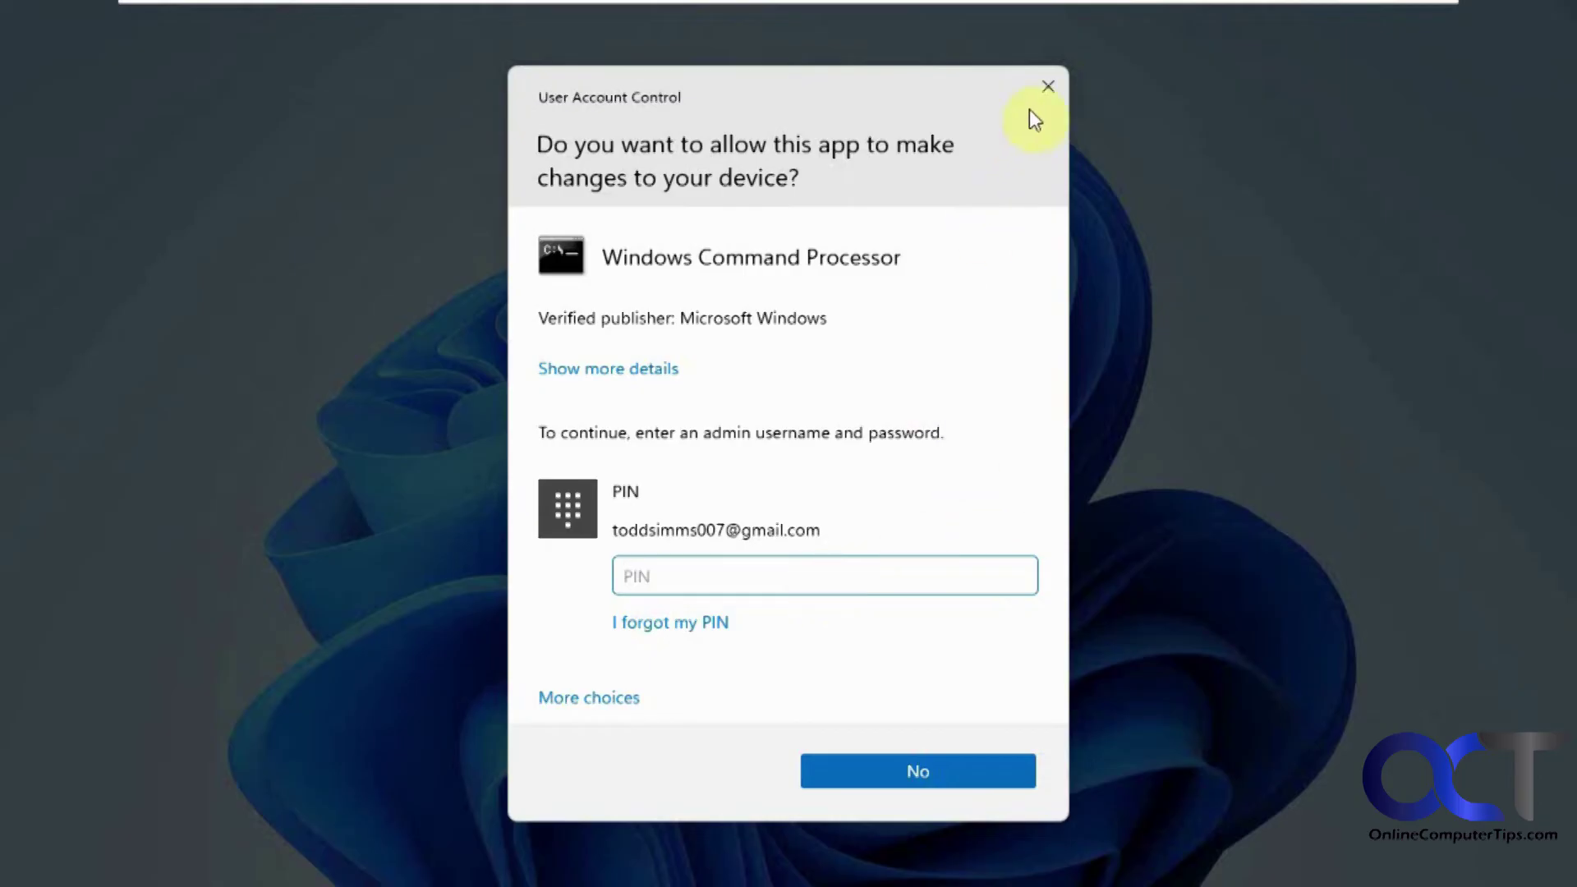
click(1044, 83)
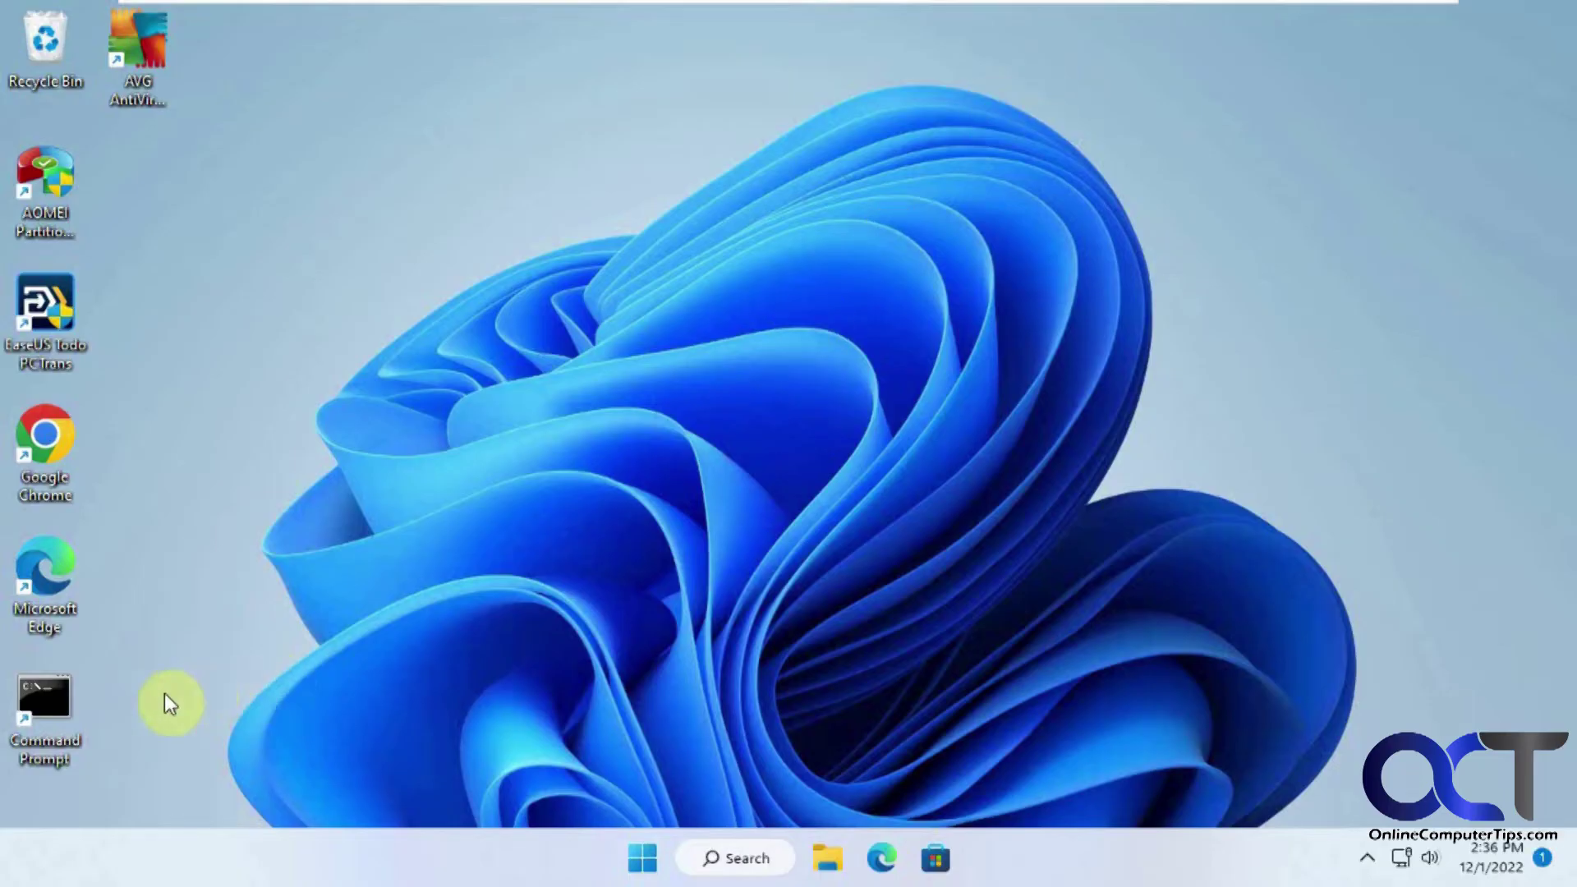
Launch the desktop Command Prompt shortcut and approve UAC, opening an Administrator prompt at C:\windows\system32
double_click(51, 708)
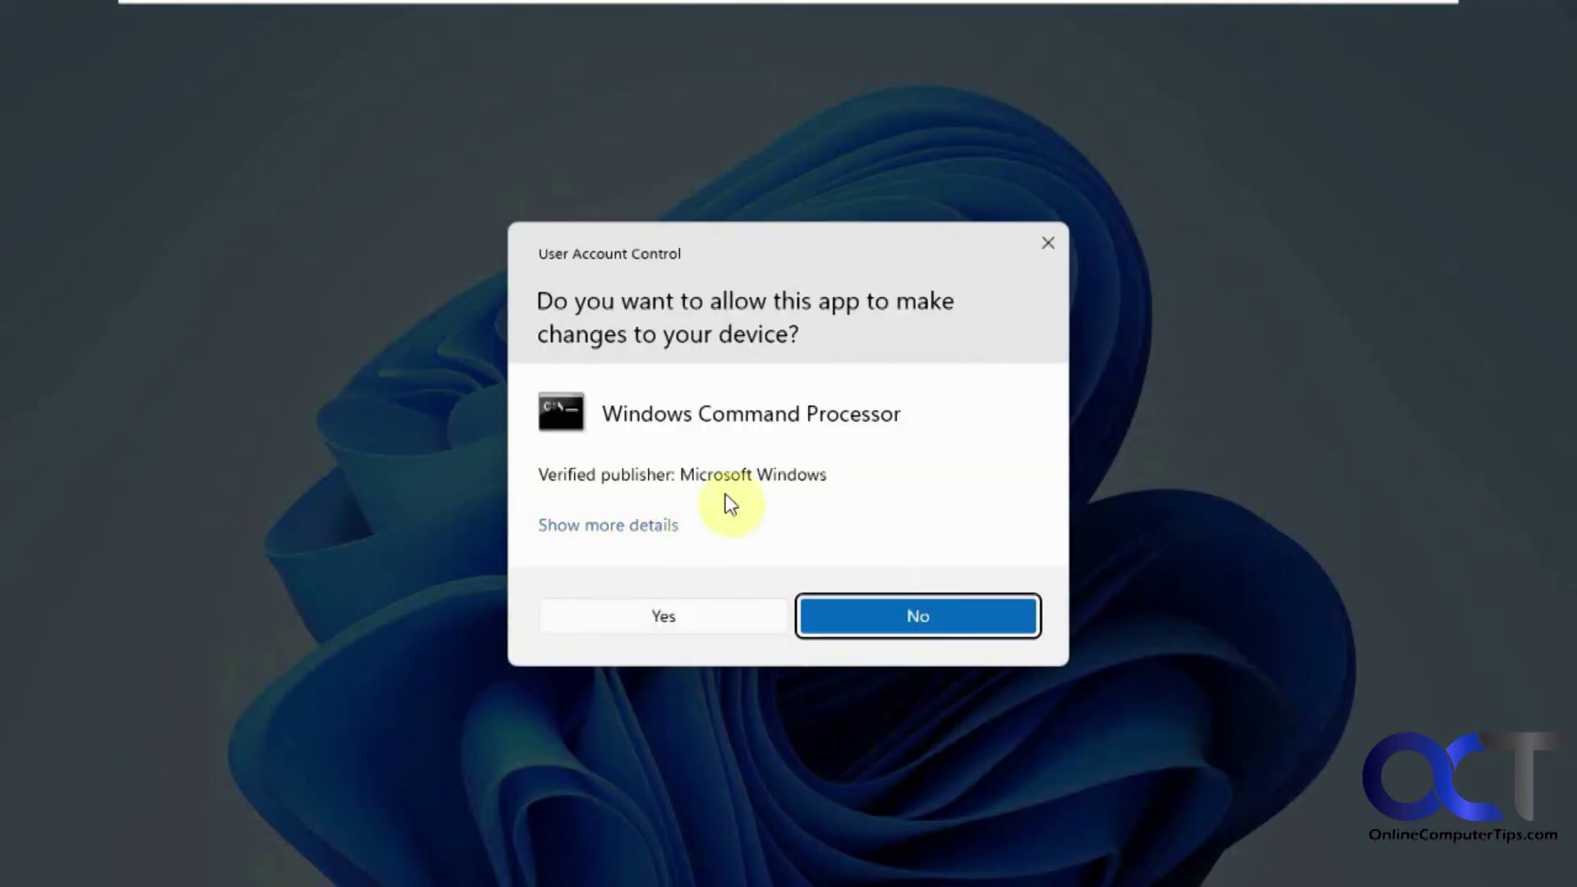
click(664, 618)
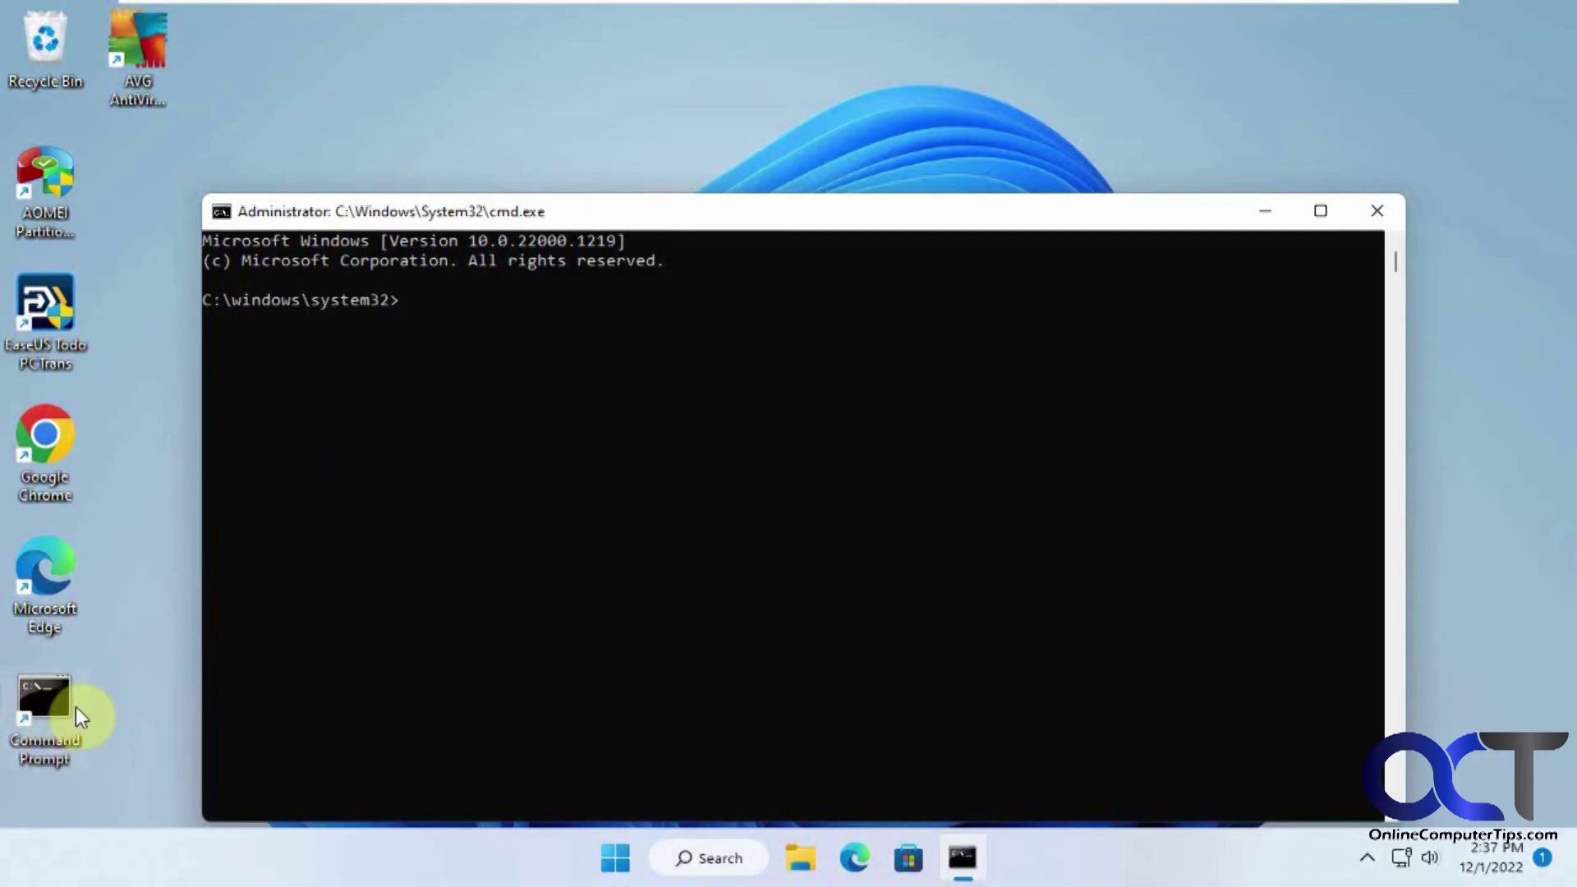
click(618, 859)
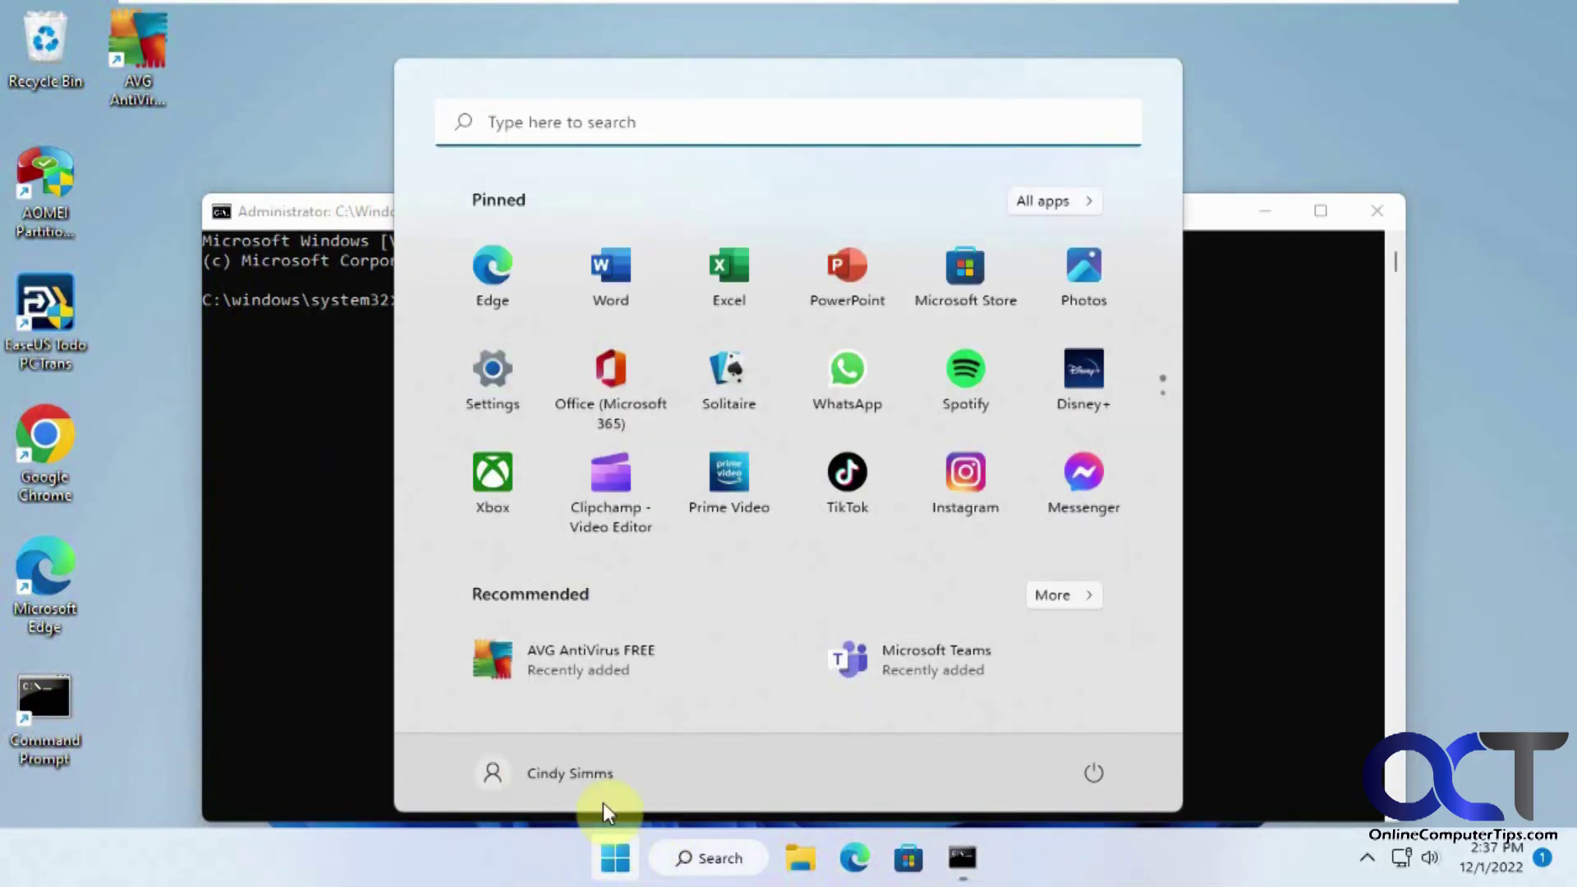
Switch back to the admin account and check the Windows Command Processor entry remains in RunAsTool
click(593, 784)
key(Escape)
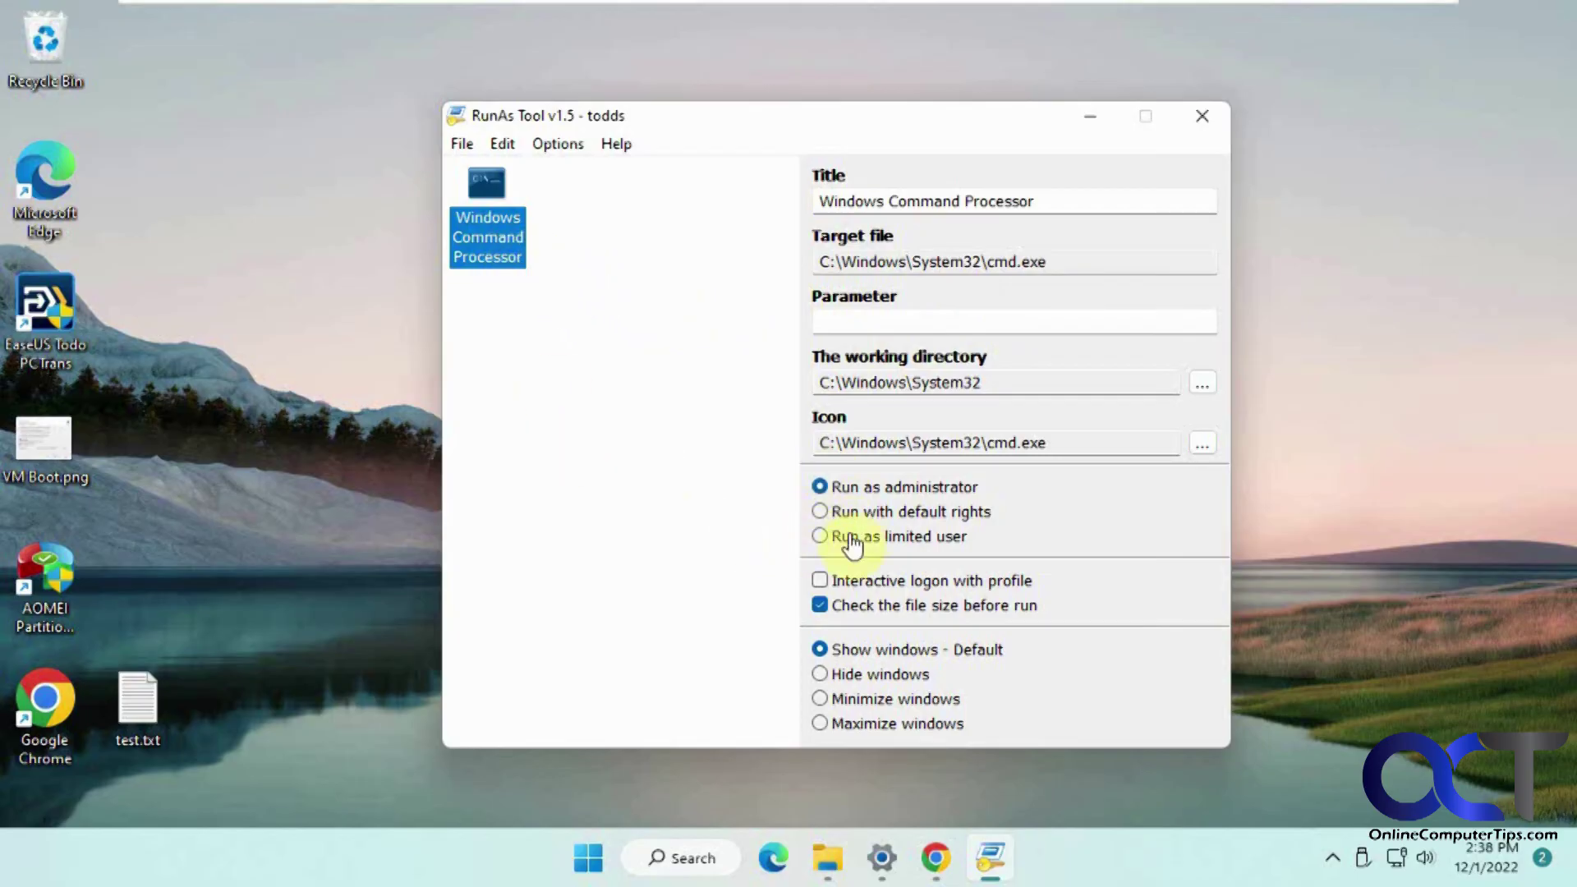
right_click(519, 261)
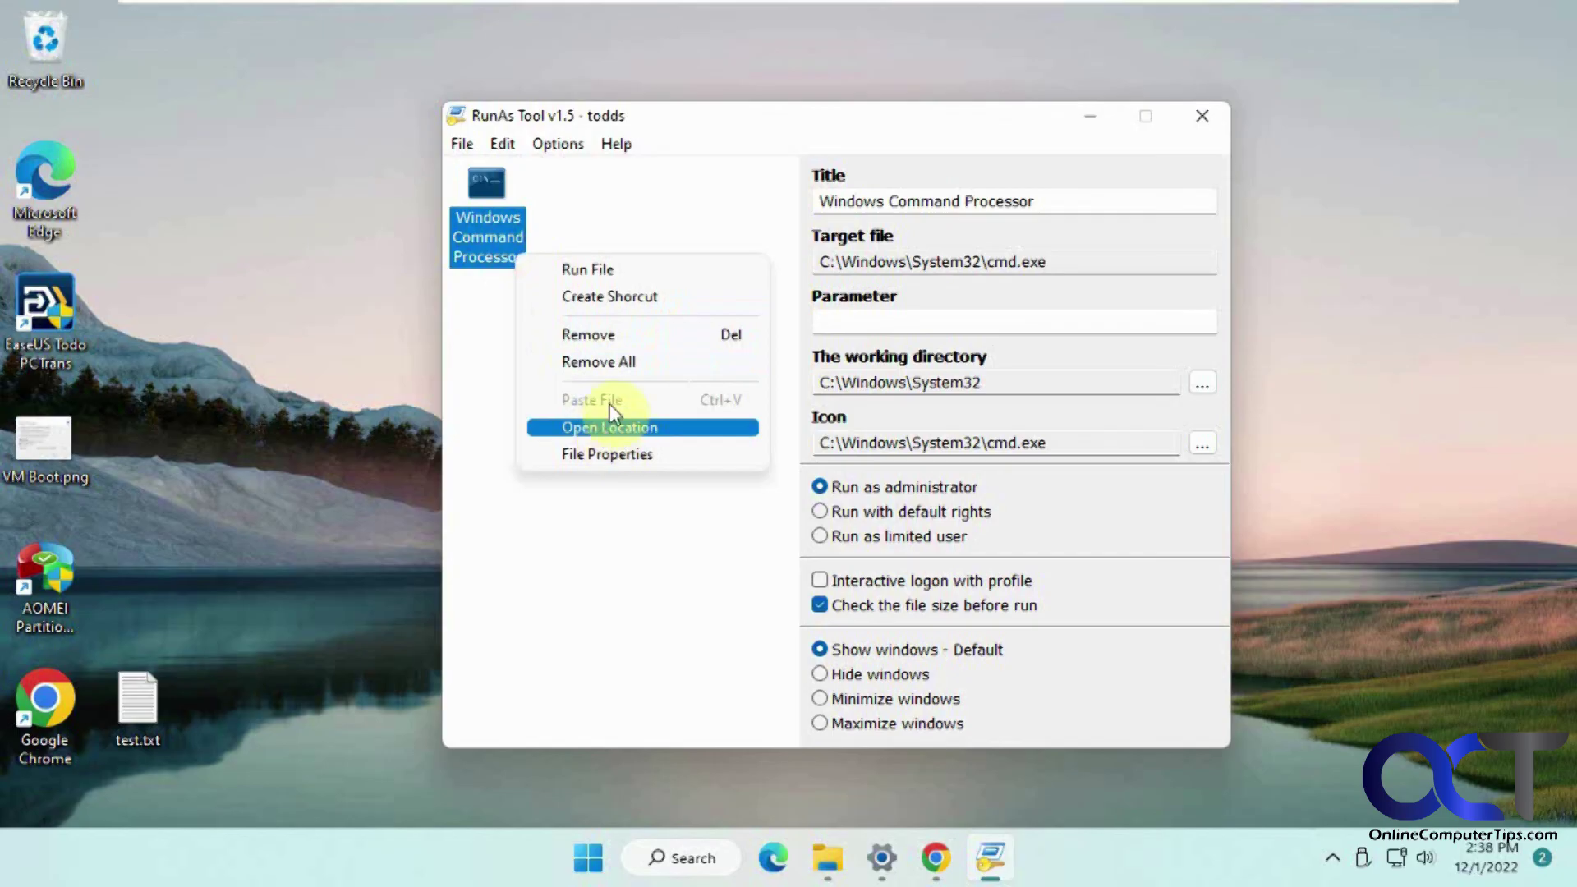
click(634, 561)
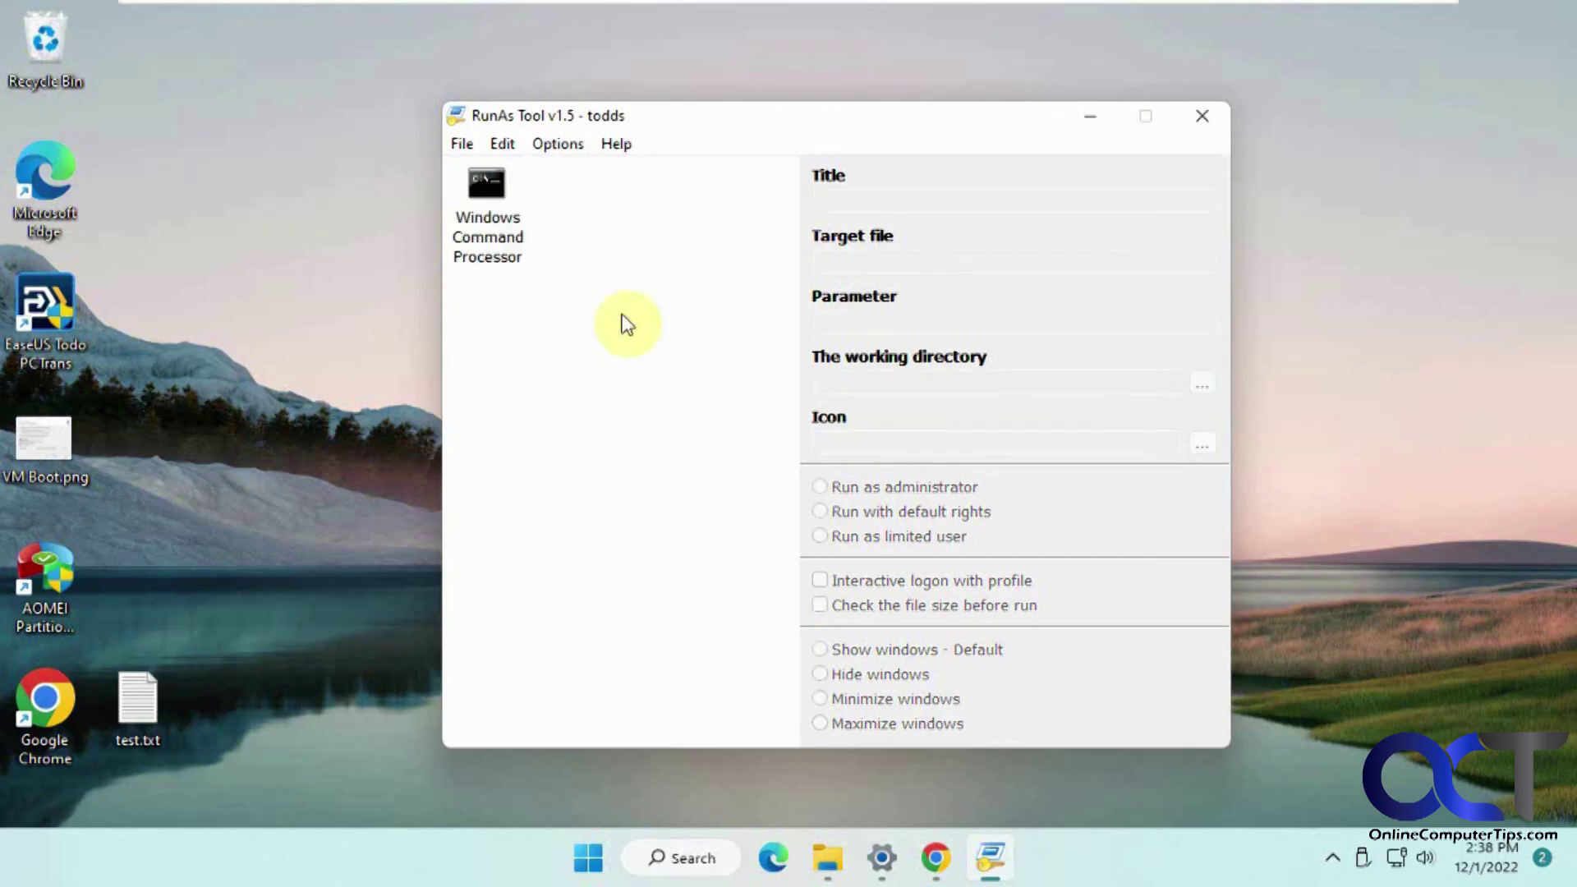